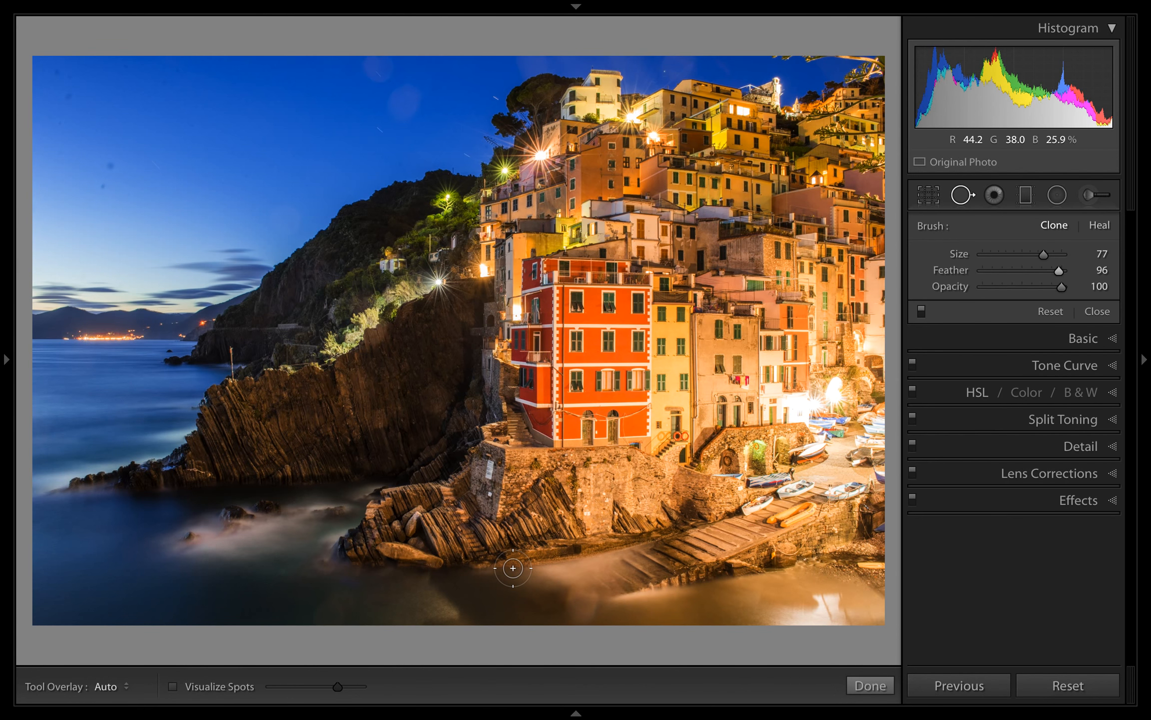
Step: Toggle the toolbar below the photo off and on, and switch the spot removal brush to Heal
key(t)
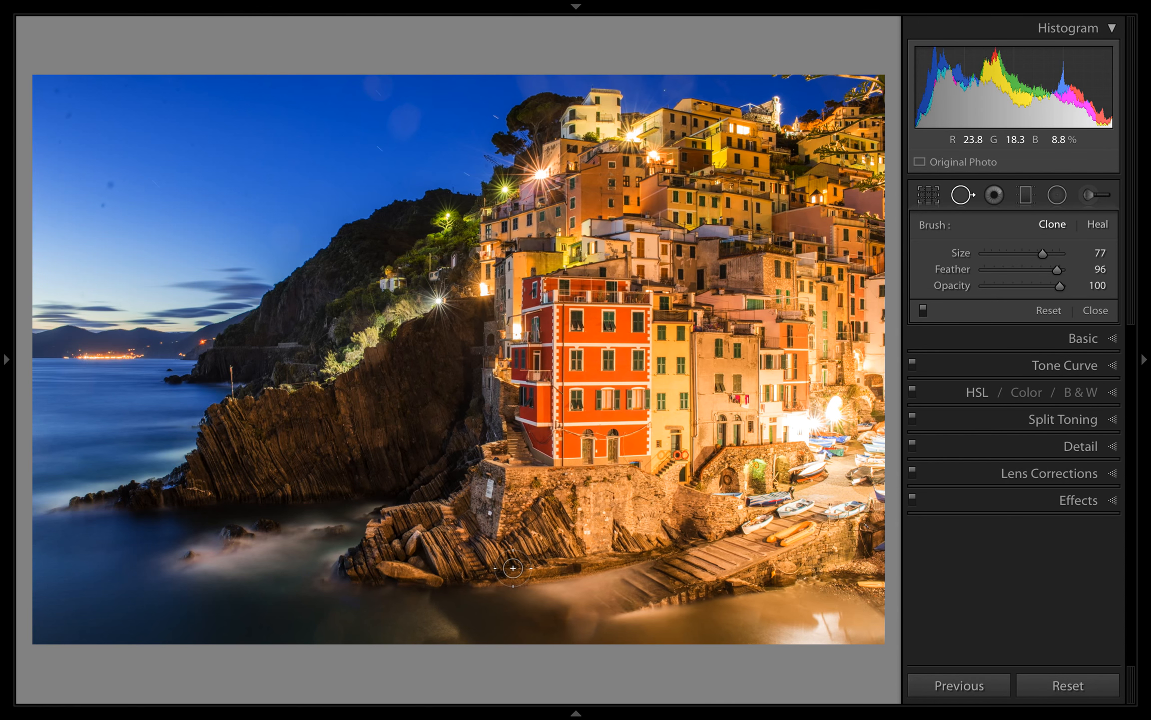
key(t)
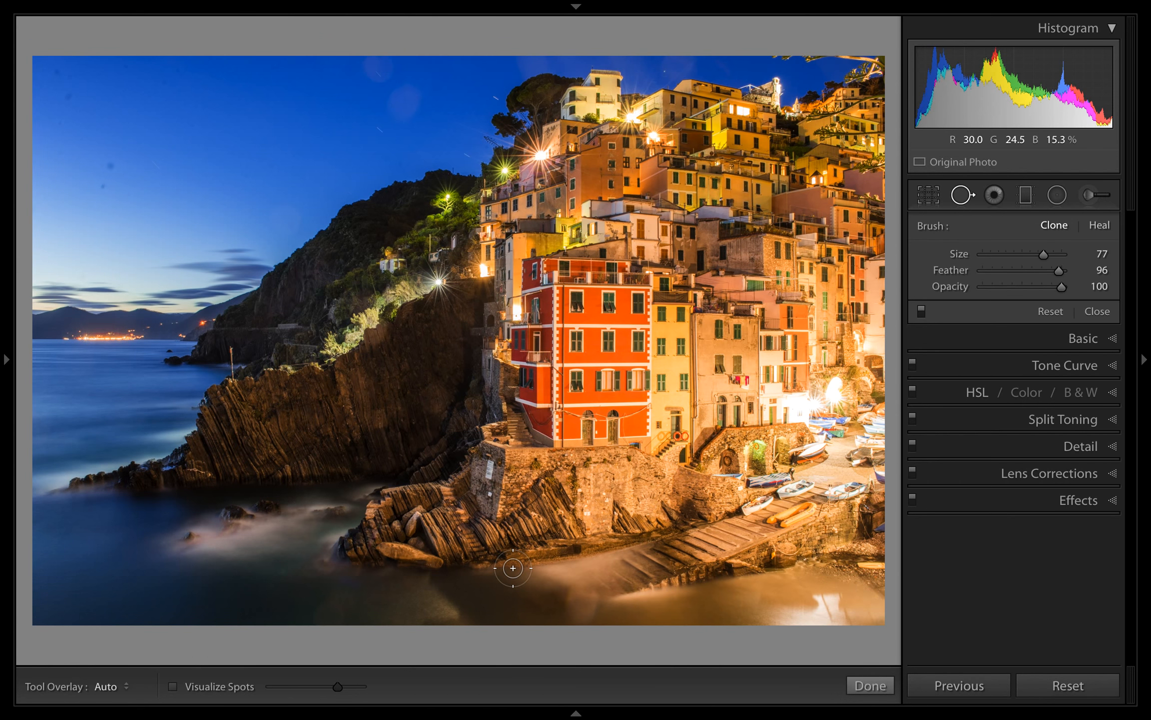
key(t)
key(t)
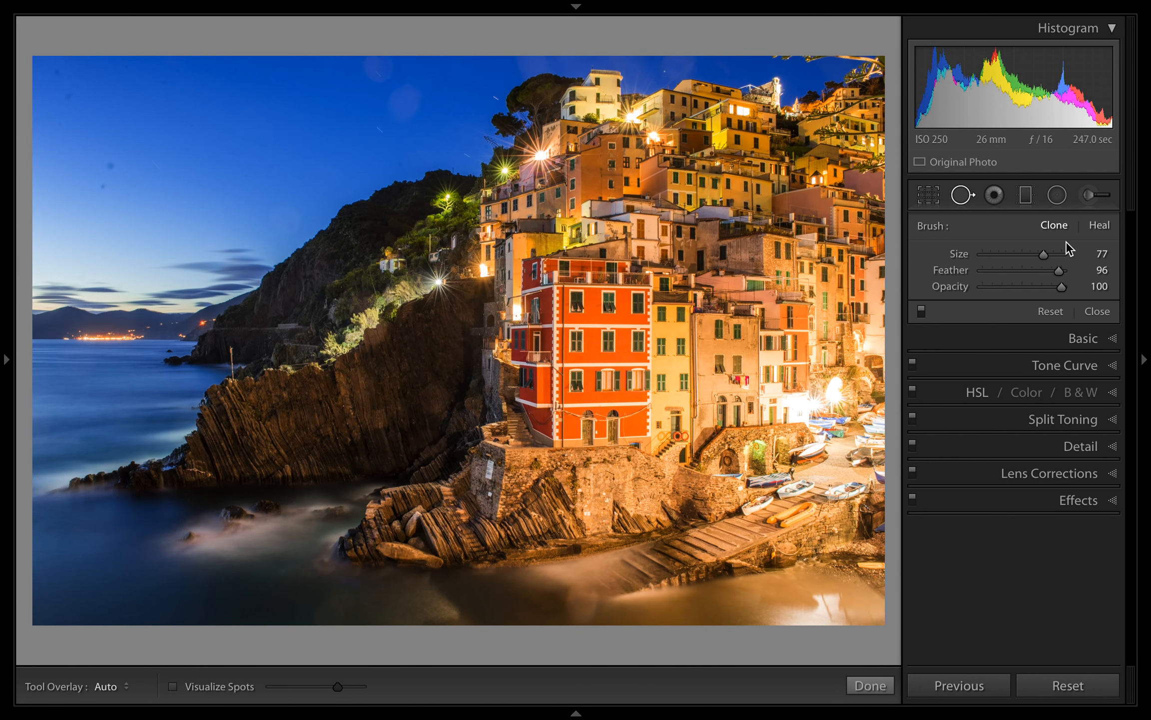
click(1098, 227)
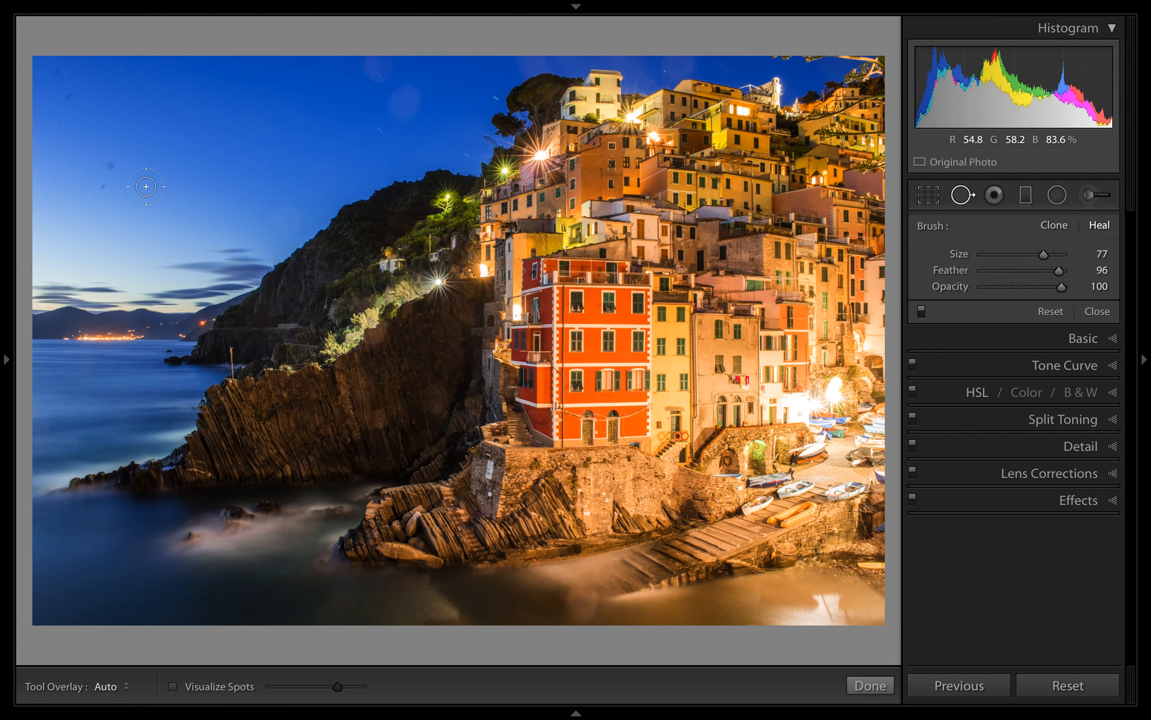
Step: Try out smaller and larger healing brush sizes, ending at size 85
scroll(266, 230, up, 2)
scroll(242, 133, down, 2)
scroll(242, 138, up, 1)
scroll(241, 139, up, 4)
scroll(240, 145, down, 2)
scroll(239, 147, down, 4)
scroll(239, 147, up, 4)
drag(1041, 253, 1015, 260)
click(1041, 254)
scroll(237, 165, up, 3)
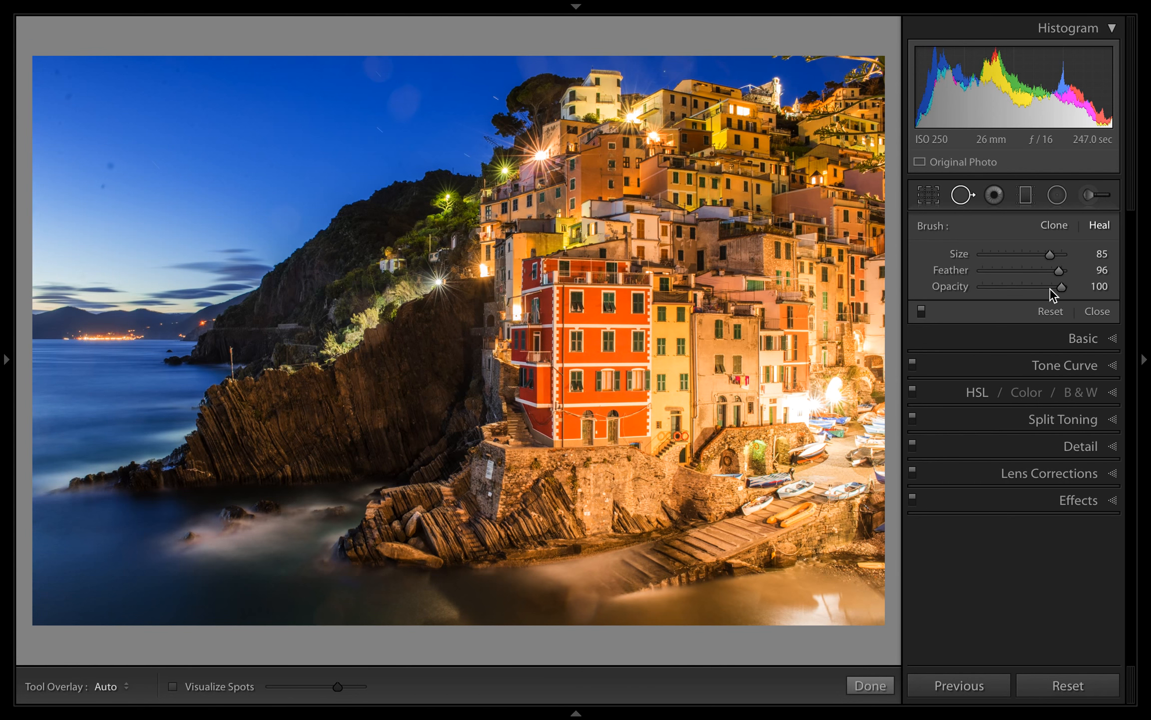
Step: Set the healing brush to feather 50 and size 76
mouse_move(1058, 270)
mouse_down()
mouse_move(1016, 274)
mouse_move(1044, 273)
mouse_up()
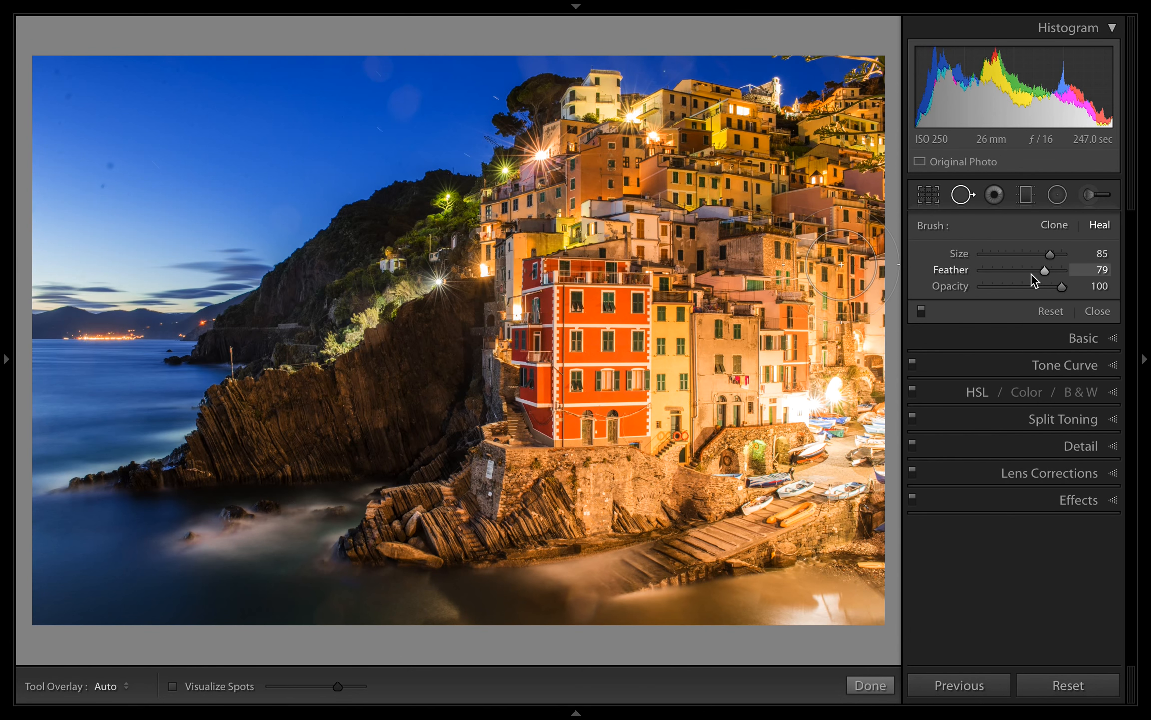
drag(1024, 270, 1016, 271)
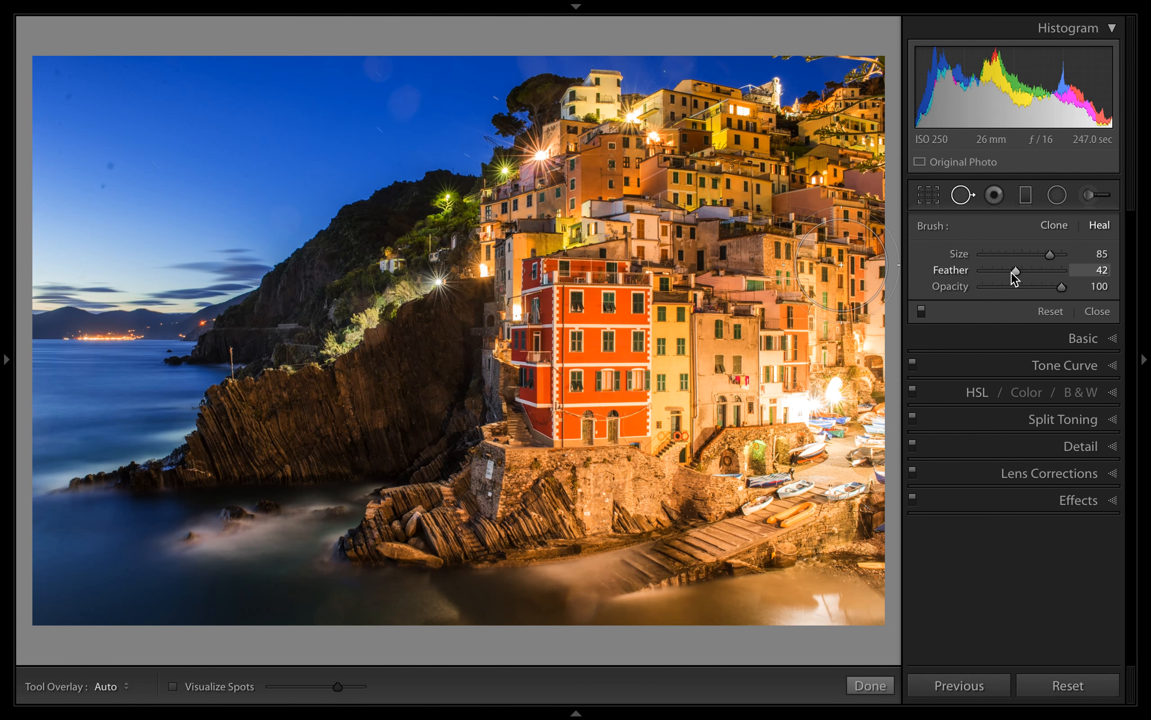
scroll(232, 182, down, 2)
scroll(231, 182, down, 3)
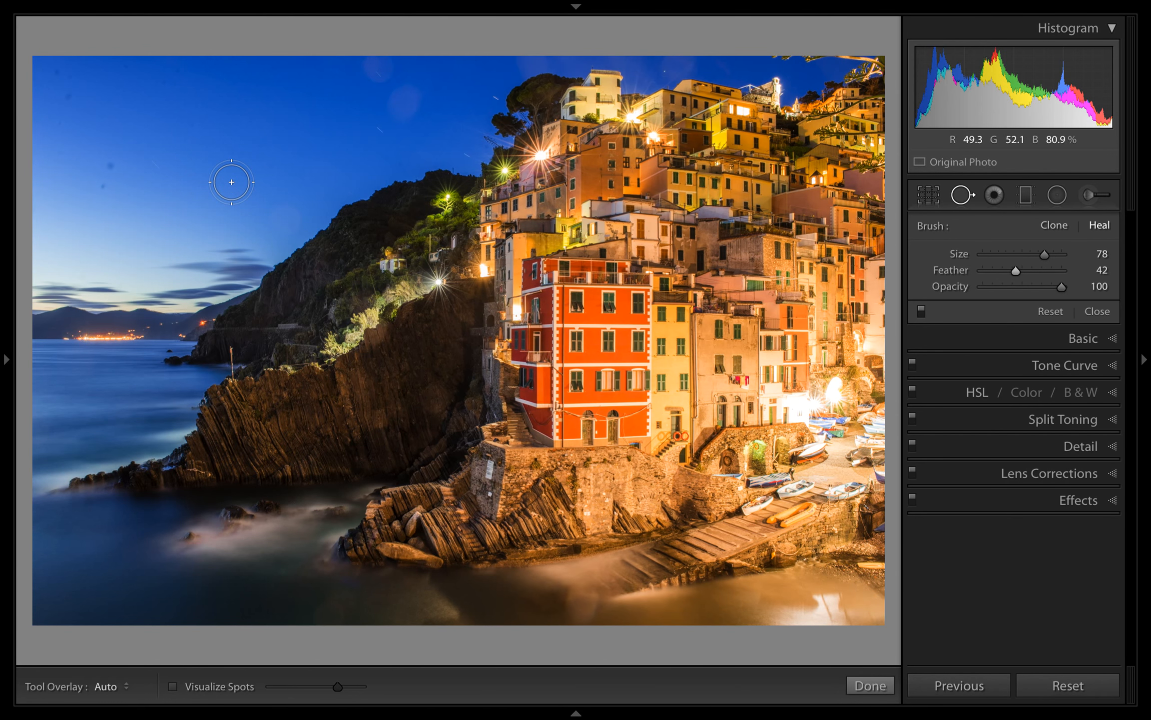
scroll(248, 182, down, 4)
scroll(248, 181, up, 3)
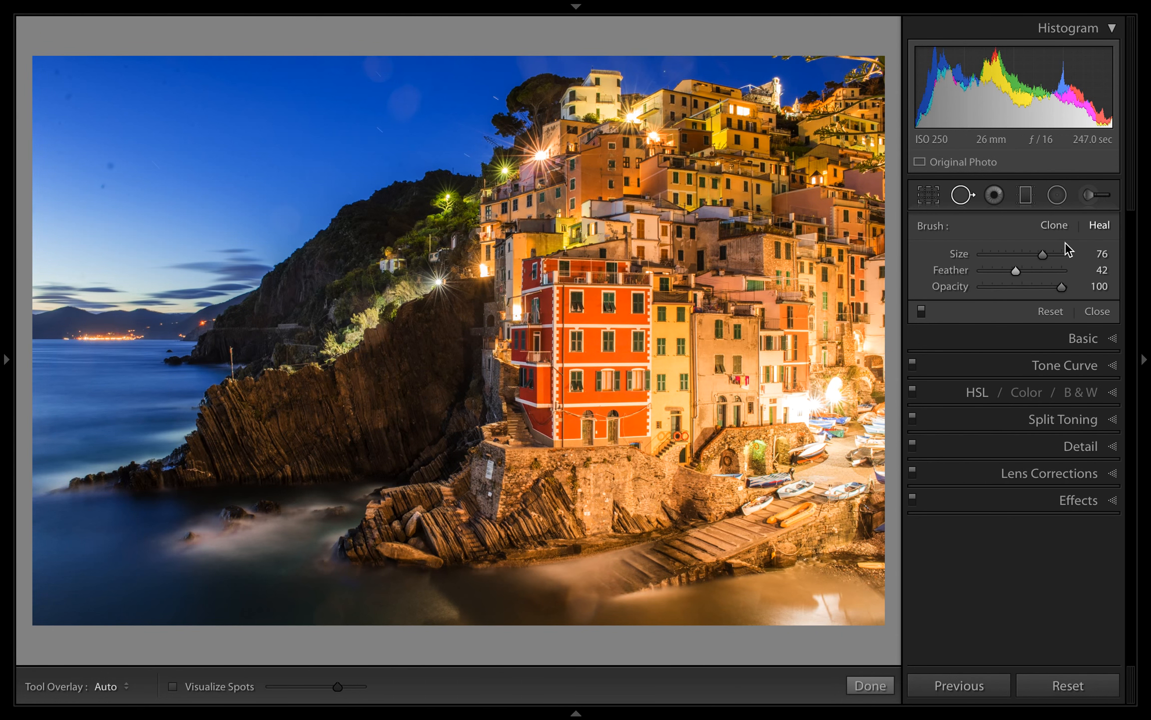
drag(1017, 272, 1022, 270)
Step: Heal the larger dust spot in the open sky, try its opacity at 1, and restore the opacity to 100
click(111, 167)
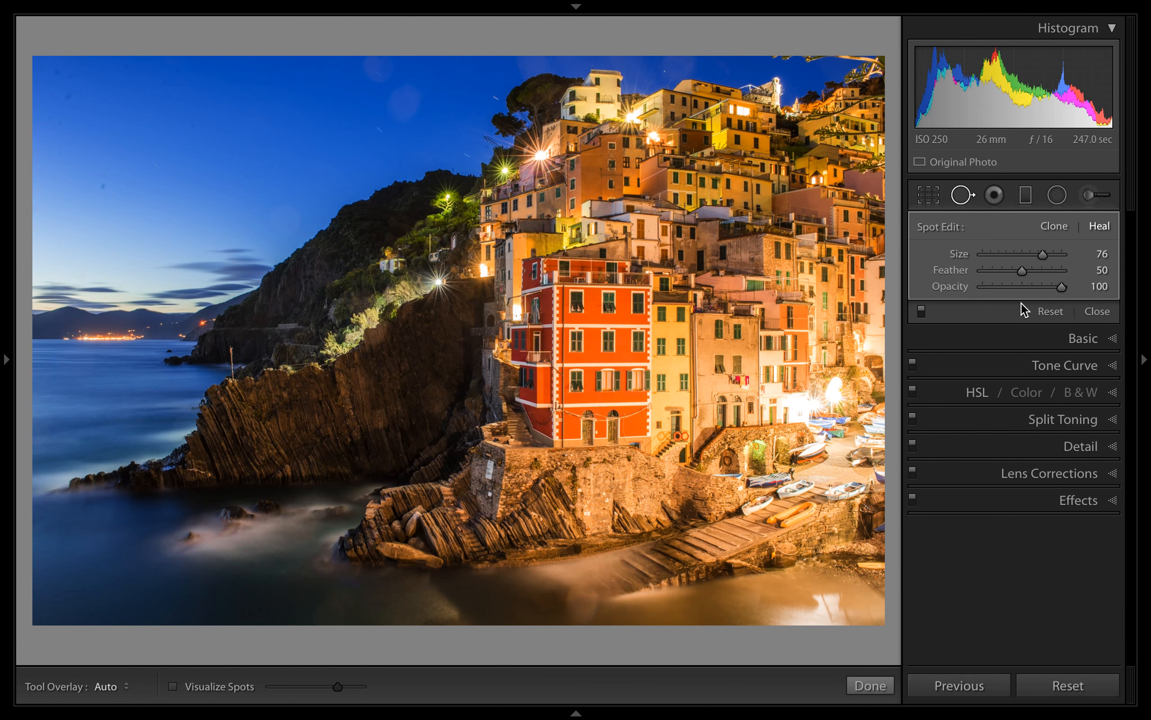
click(1035, 286)
drag(1035, 288, 924, 287)
click(1000, 286)
click(983, 288)
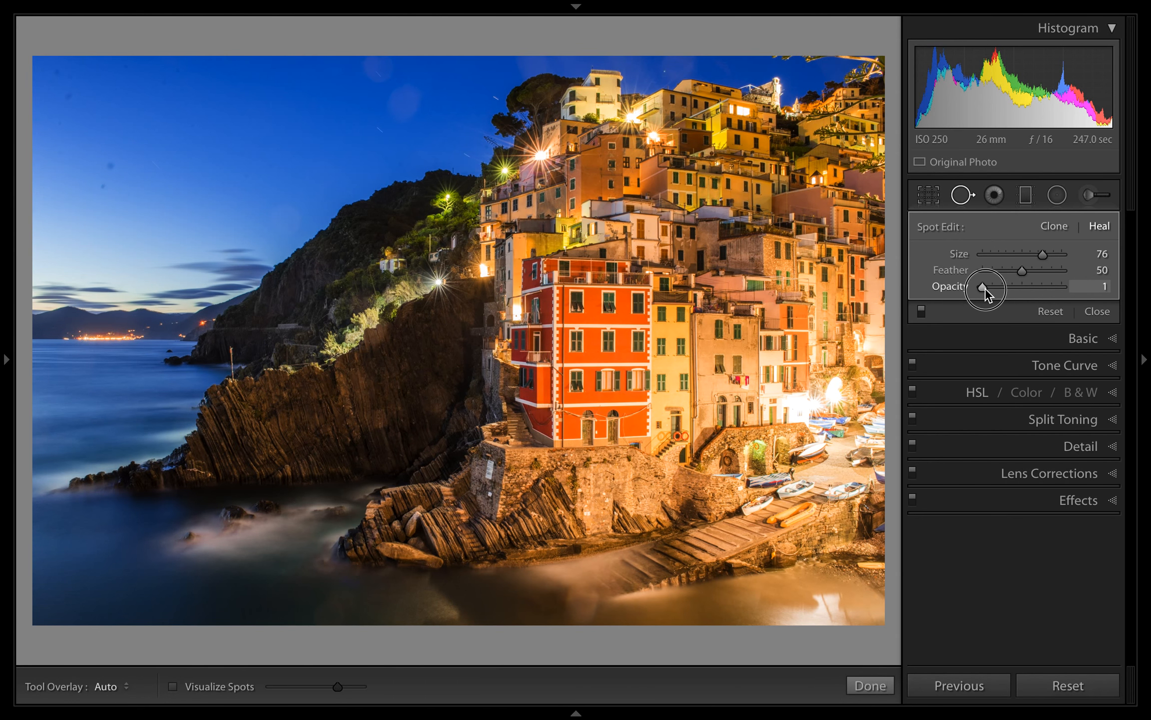
click(1023, 286)
click(1021, 287)
click(110, 166)
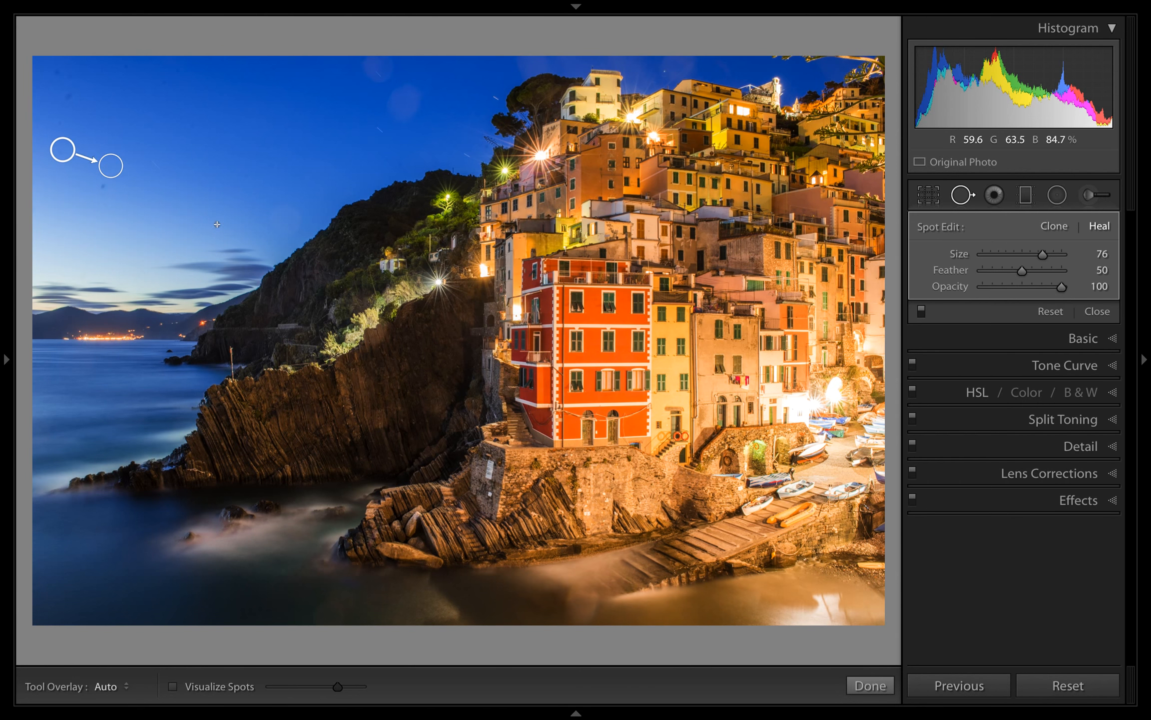
Step: Heal two more dust spots near the upper-left corner of the sky with the size 76 brush
click(67, 94)
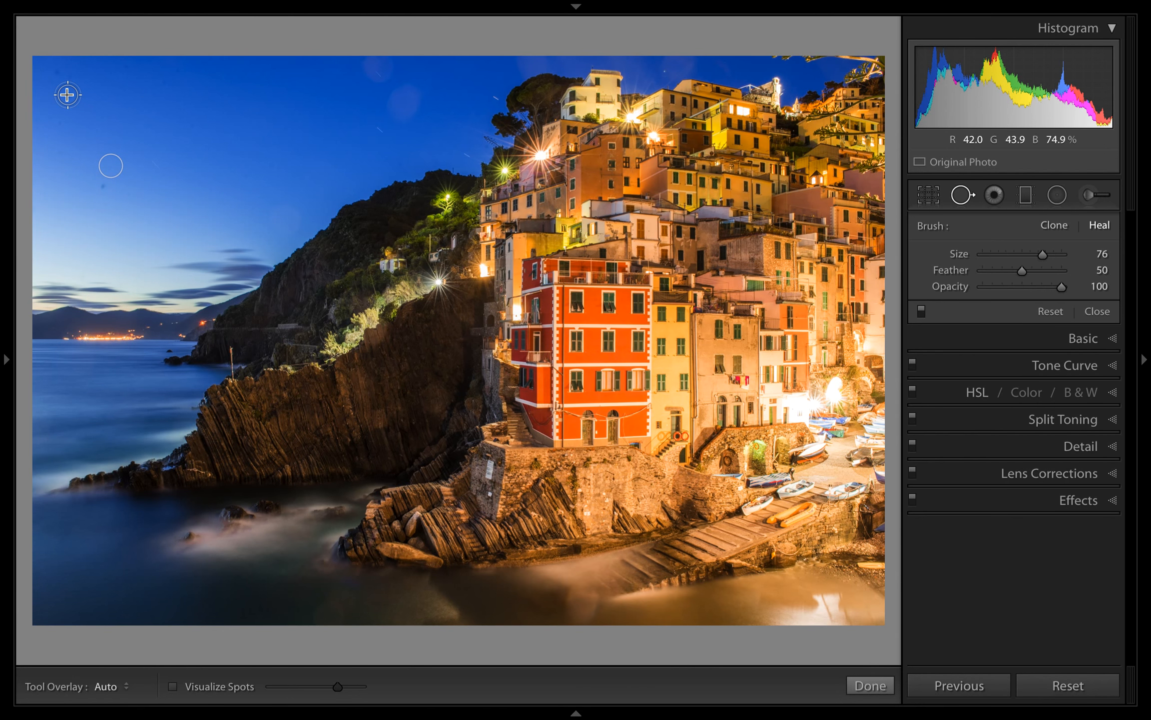
click(58, 67)
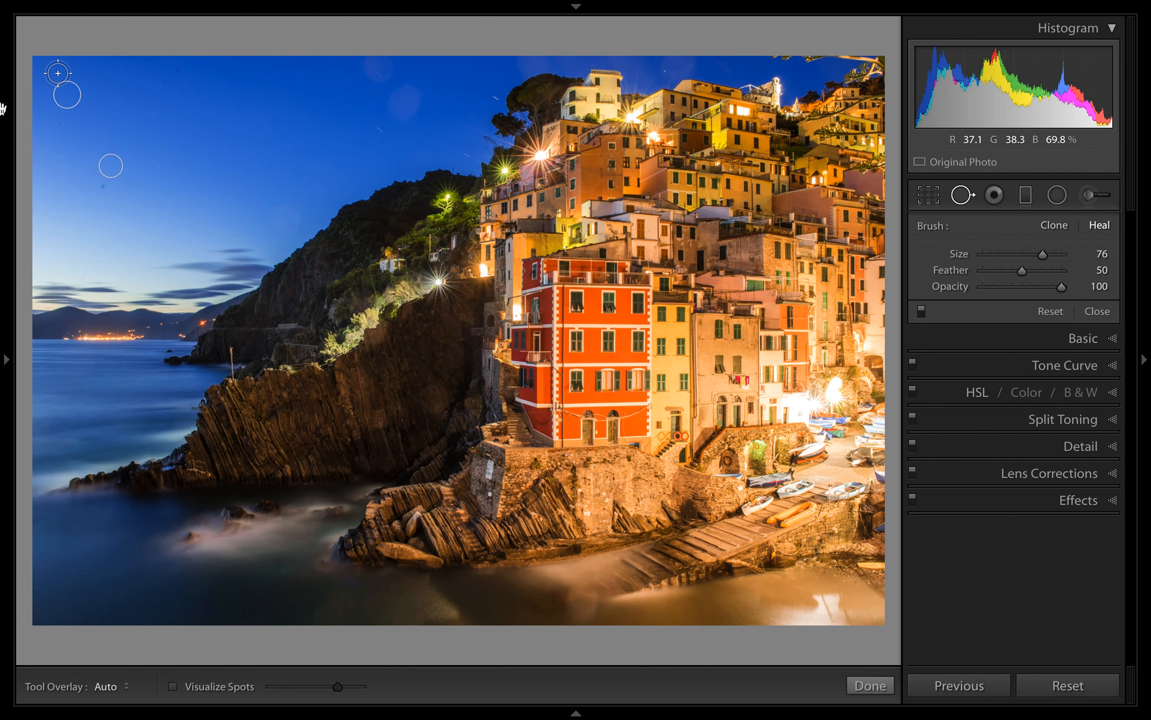
click(58, 73)
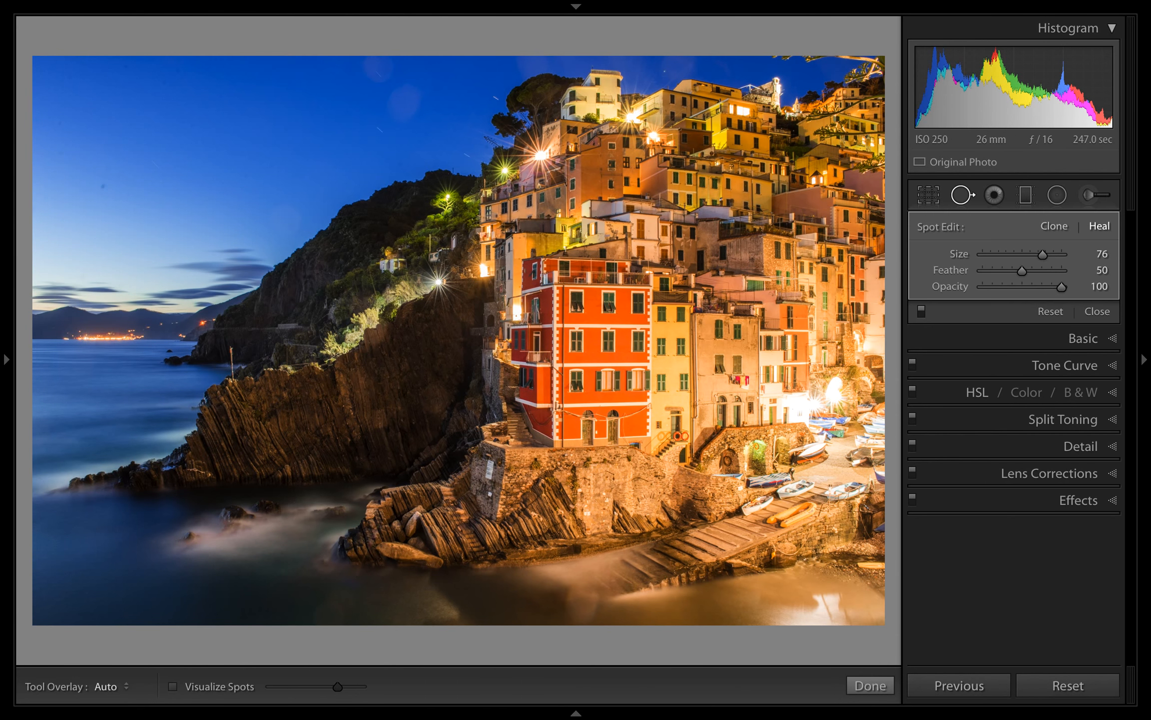
Step: Select the heal correction on the larger sky spot and move its source area to clean sky on its left
click(111, 166)
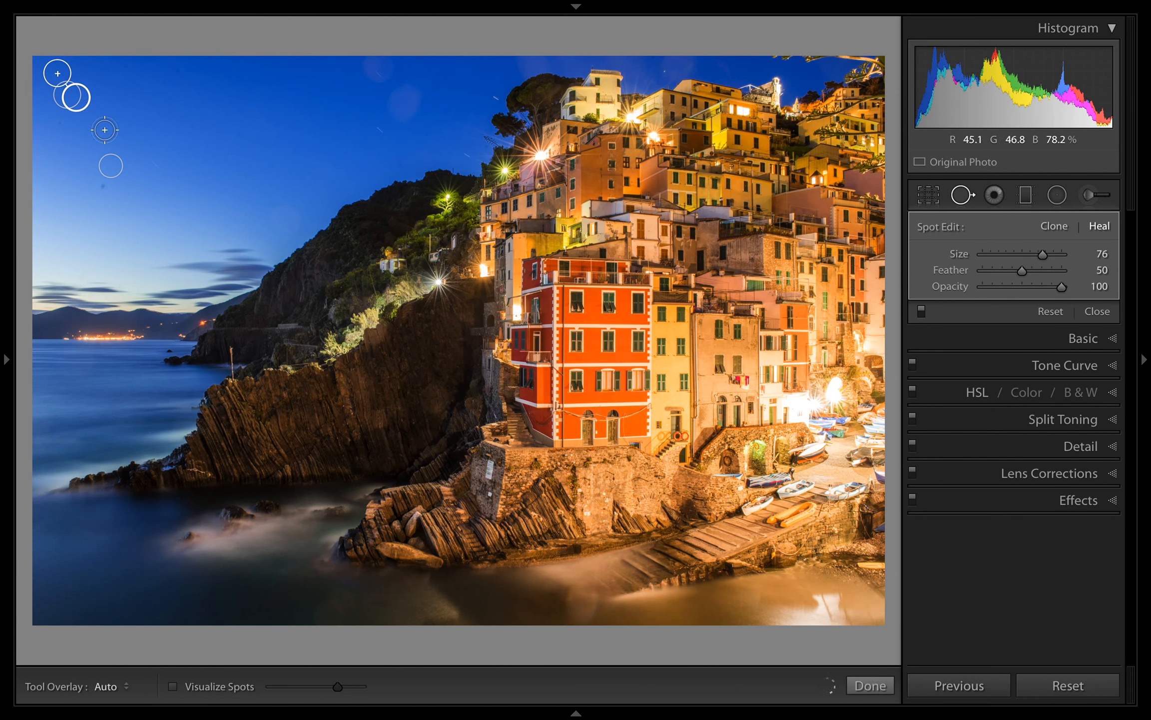
click(111, 164)
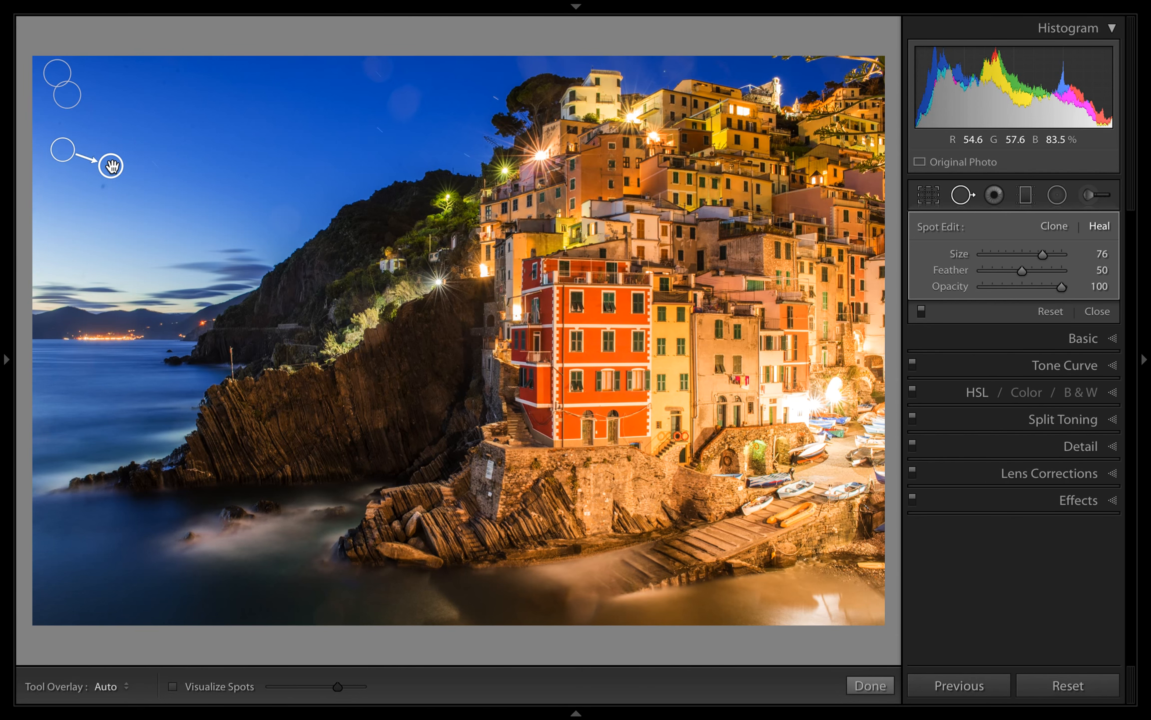
mouse_move(114, 132)
mouse_down()
mouse_move(153, 136)
mouse_move(134, 200)
mouse_move(74, 193)
mouse_move(52, 147)
mouse_move(57, 156)
mouse_up()
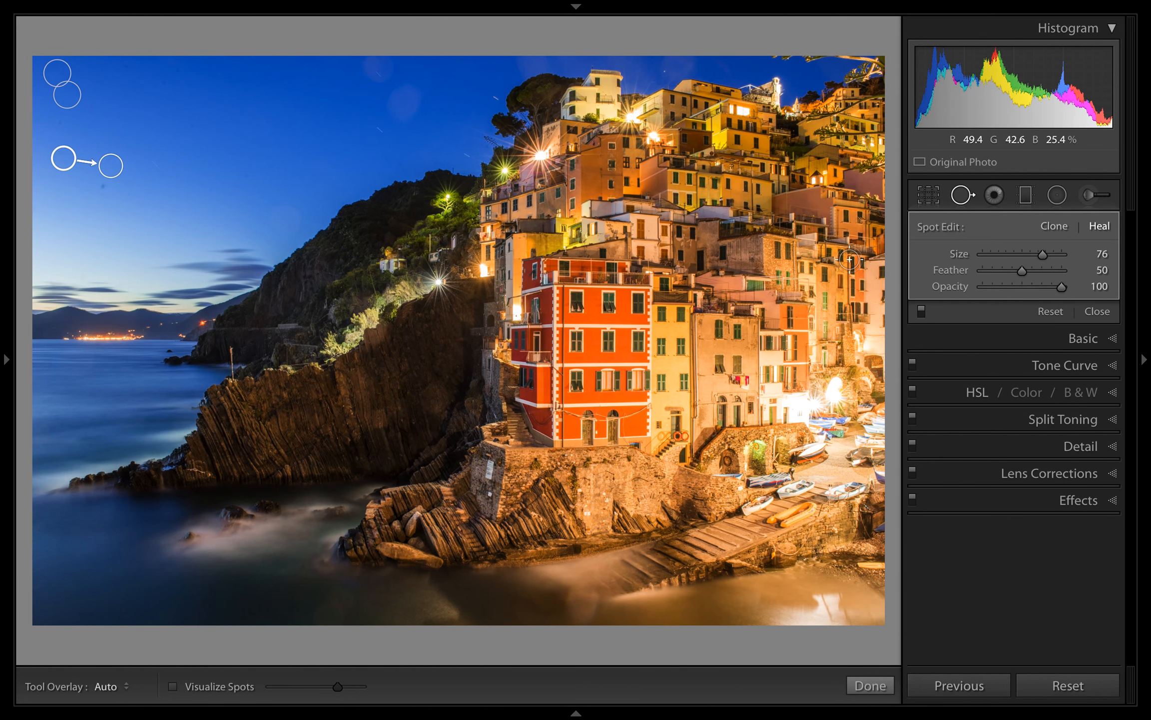
Step: Select the heal corrections in the sky in turn and delete all three of them
click(65, 96)
click(111, 166)
click(113, 164)
click(66, 95)
click(58, 80)
click(110, 165)
alt+click(111, 166)
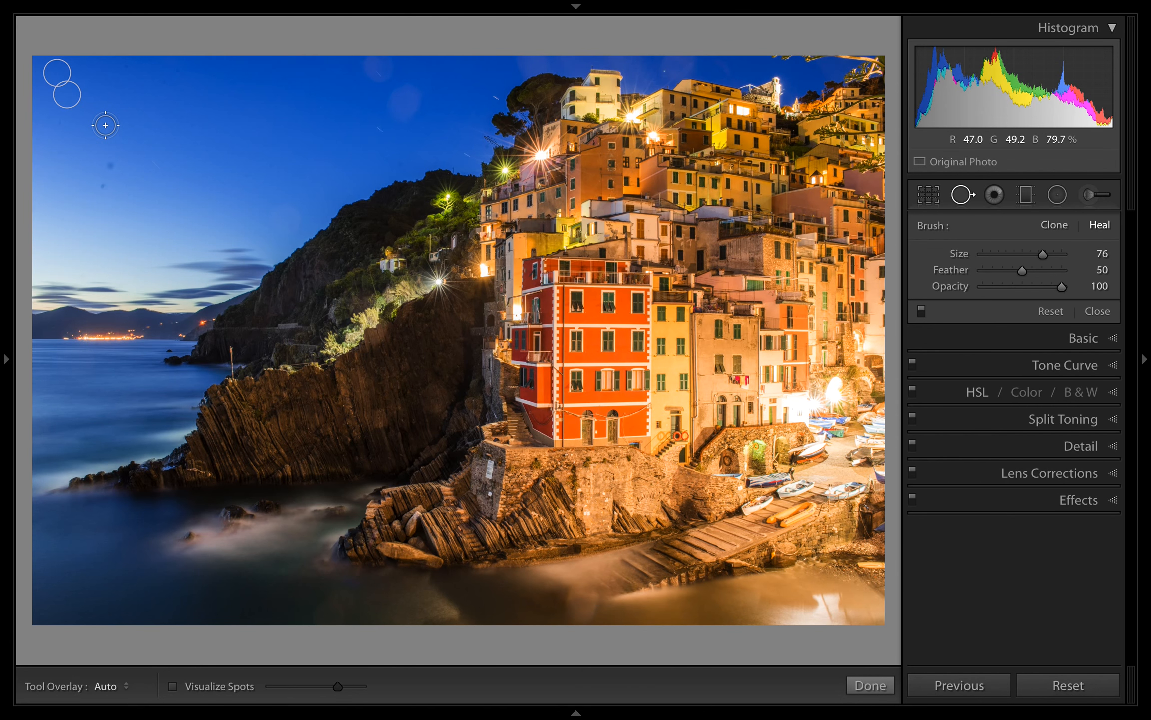
key(alt)
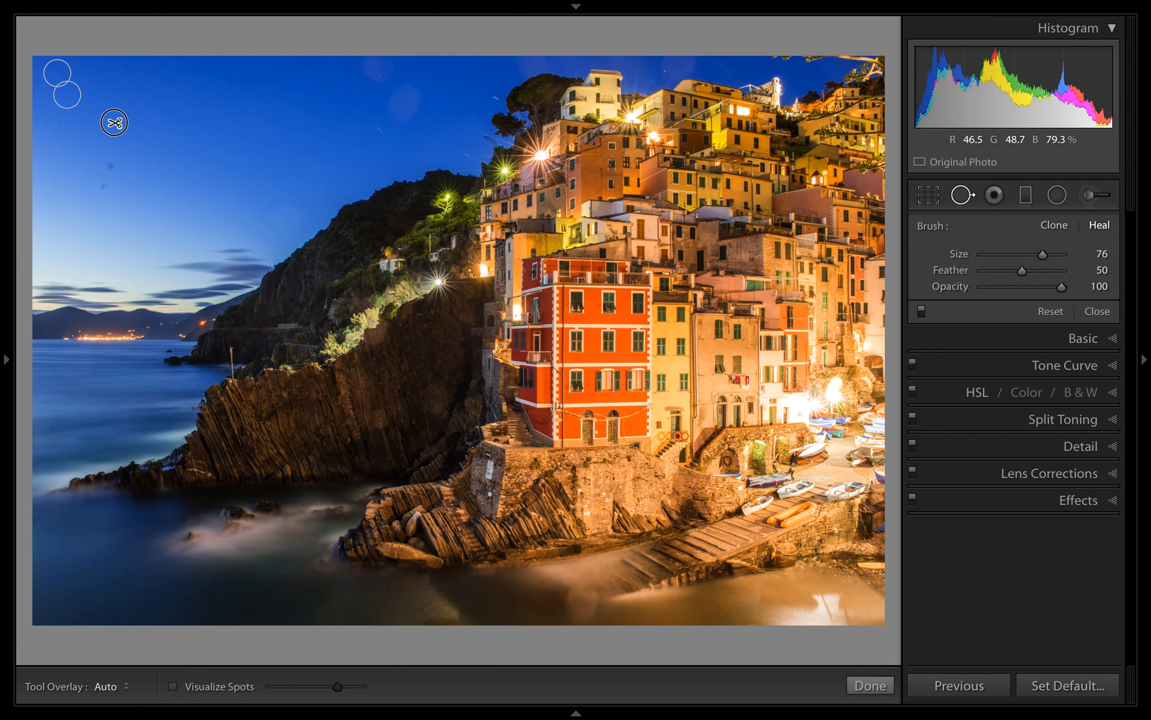
drag(115, 122, 39, 59)
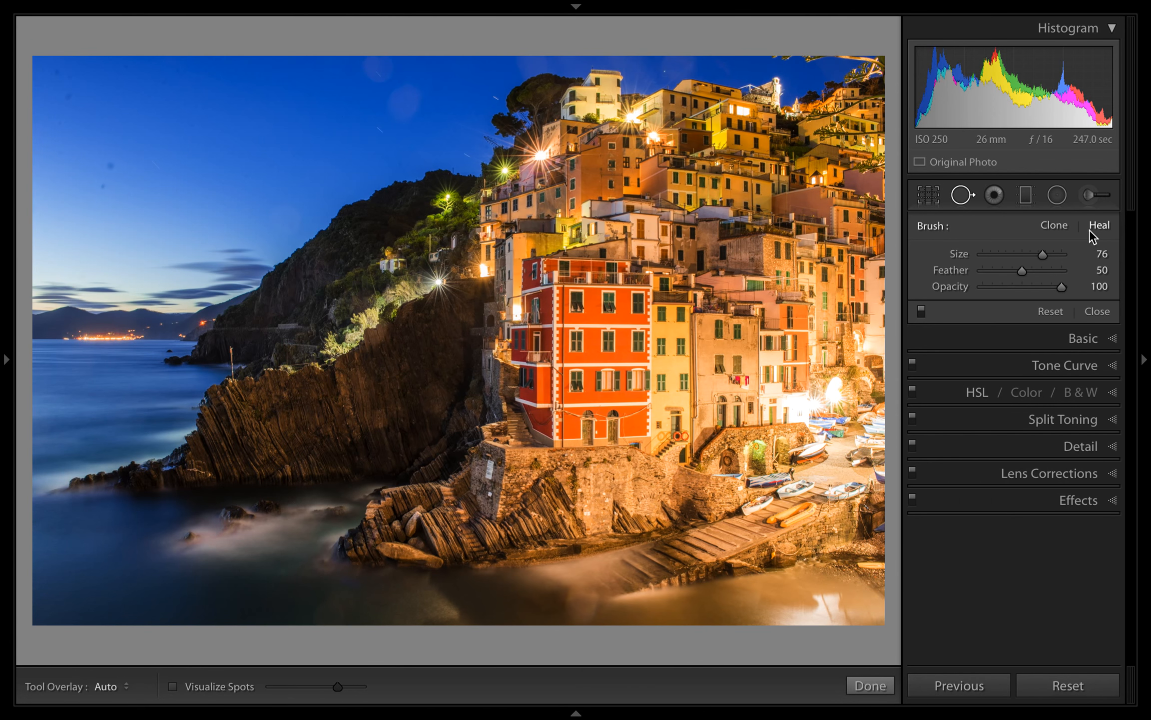
Step: Switch the spot removal brush to Clone and set its size to 68 to fit the larger dust spot in the sky
click(1056, 228)
click(1095, 231)
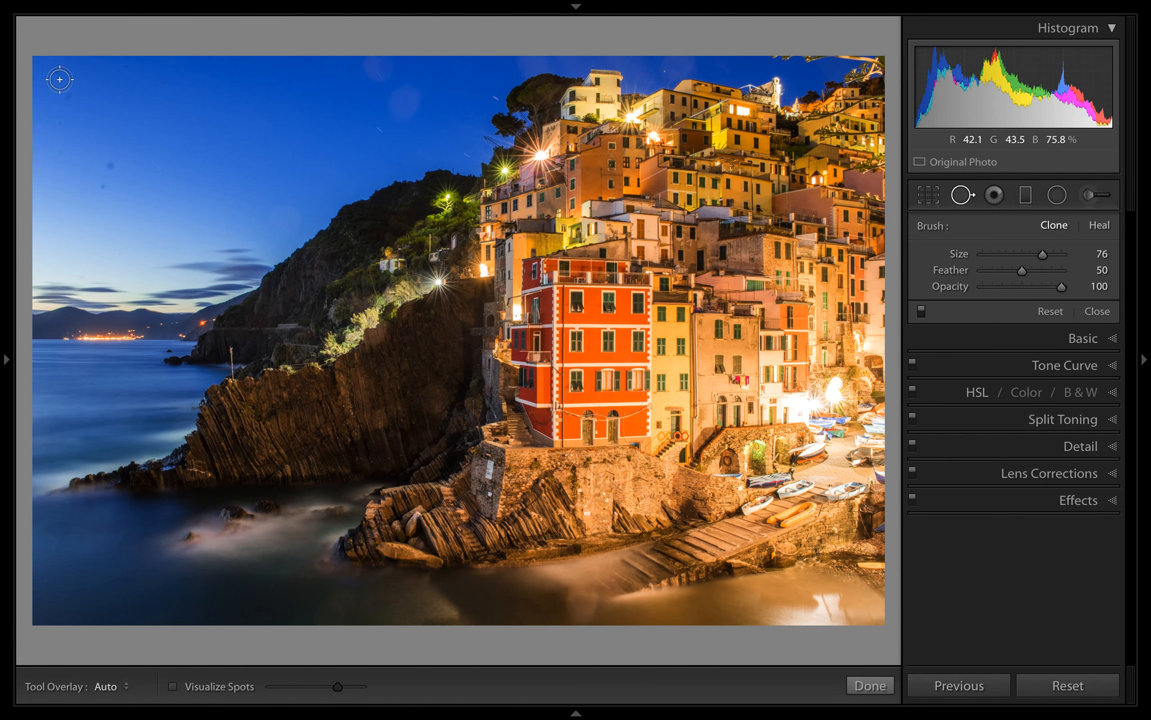
scroll(60, 79, down, 3)
click(70, 104)
click(86, 114)
click(90, 122)
drag(87, 119, 383, 294)
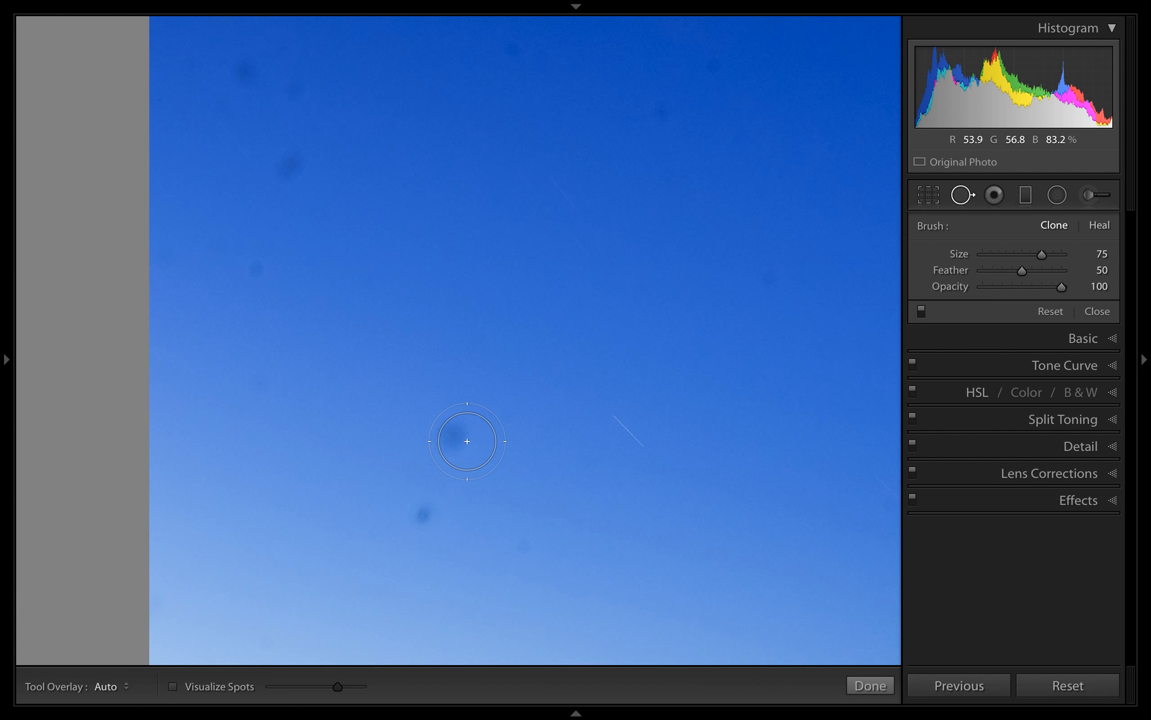
scroll(450, 430, down, 3)
scroll(452, 433, down, 4)
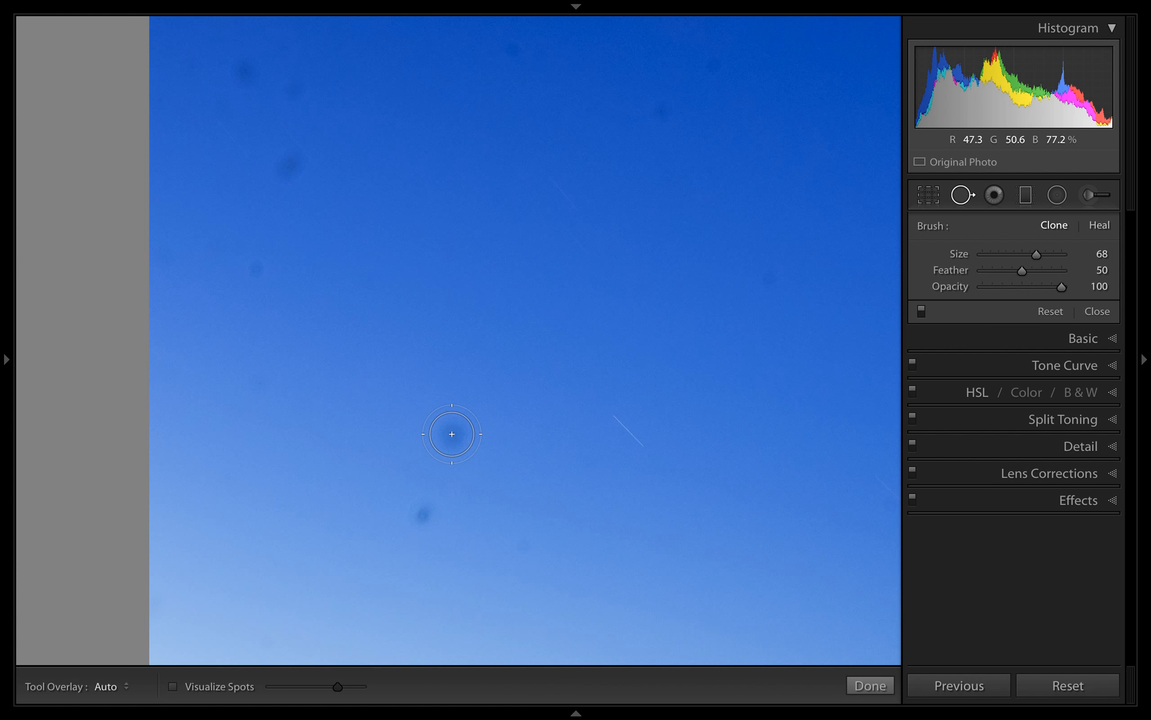
Step: Clone over the larger dust spot, move its source to clean sky on the left, and delete the correction
click(452, 434)
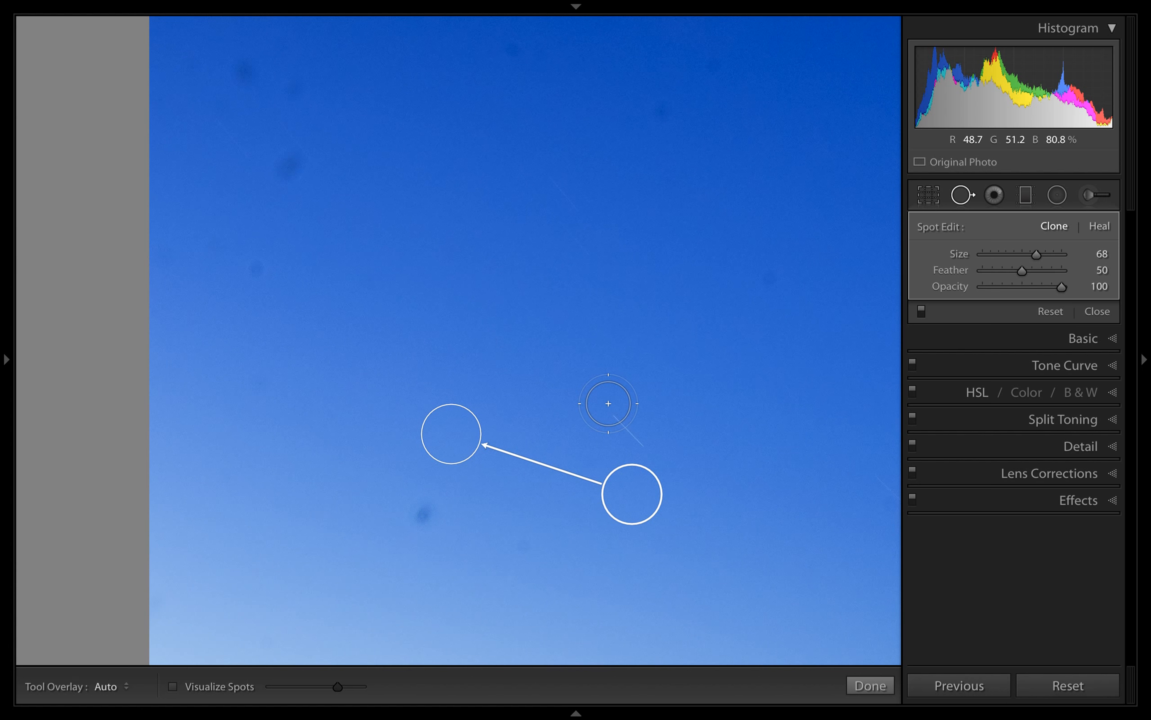
mouse_move(638, 490)
mouse_down()
mouse_move(424, 437)
mouse_move(330, 444)
mouse_up()
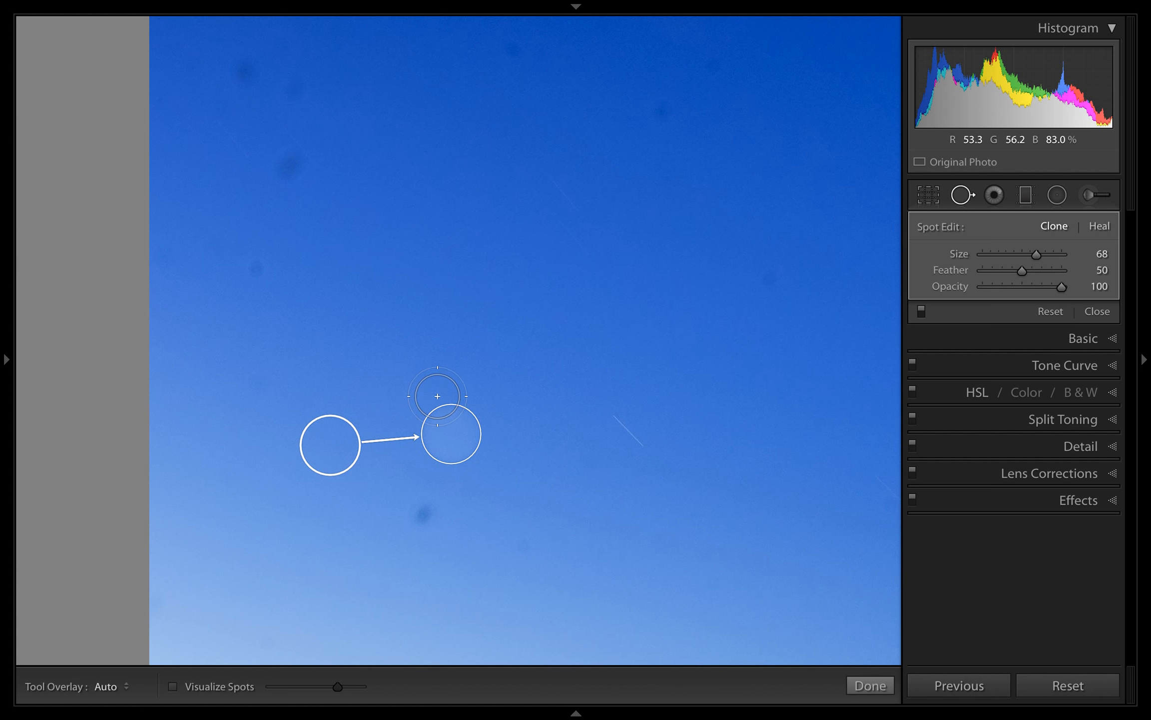
key(Delete)
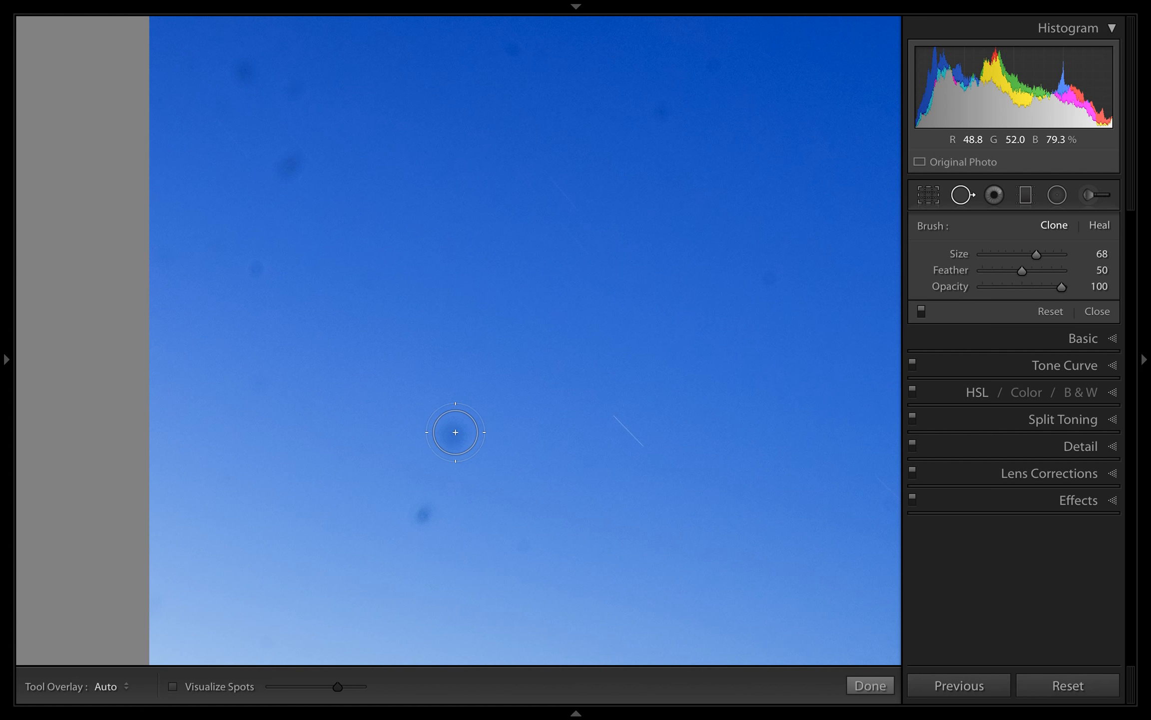
Step: Clone out the larger dust spot at size 68 and the small spot nearer the photo's left edge at size 47
click(454, 435)
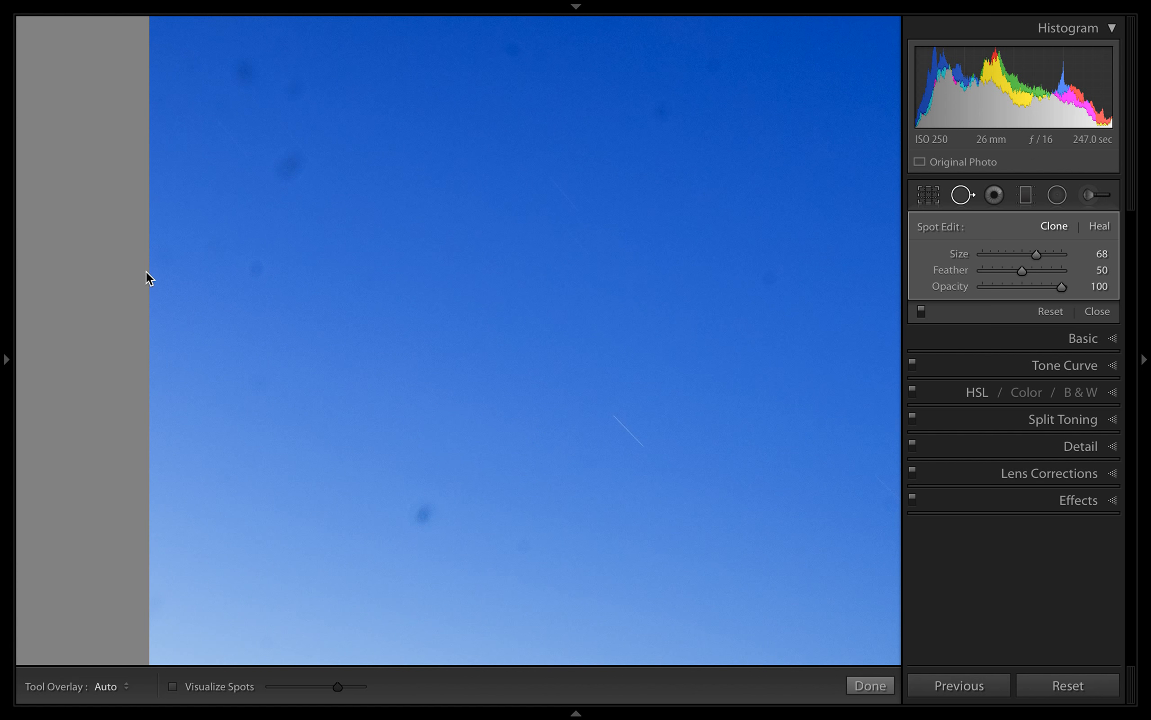
scroll(259, 270, down, 2)
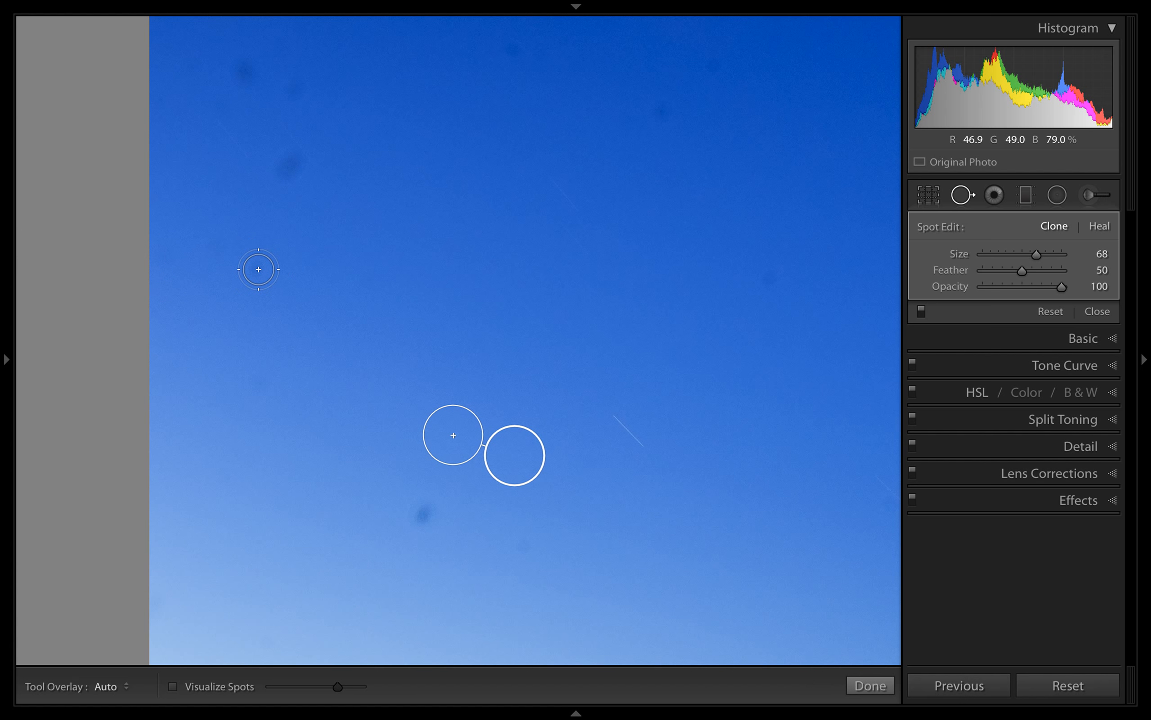
key(space)
click(258, 270)
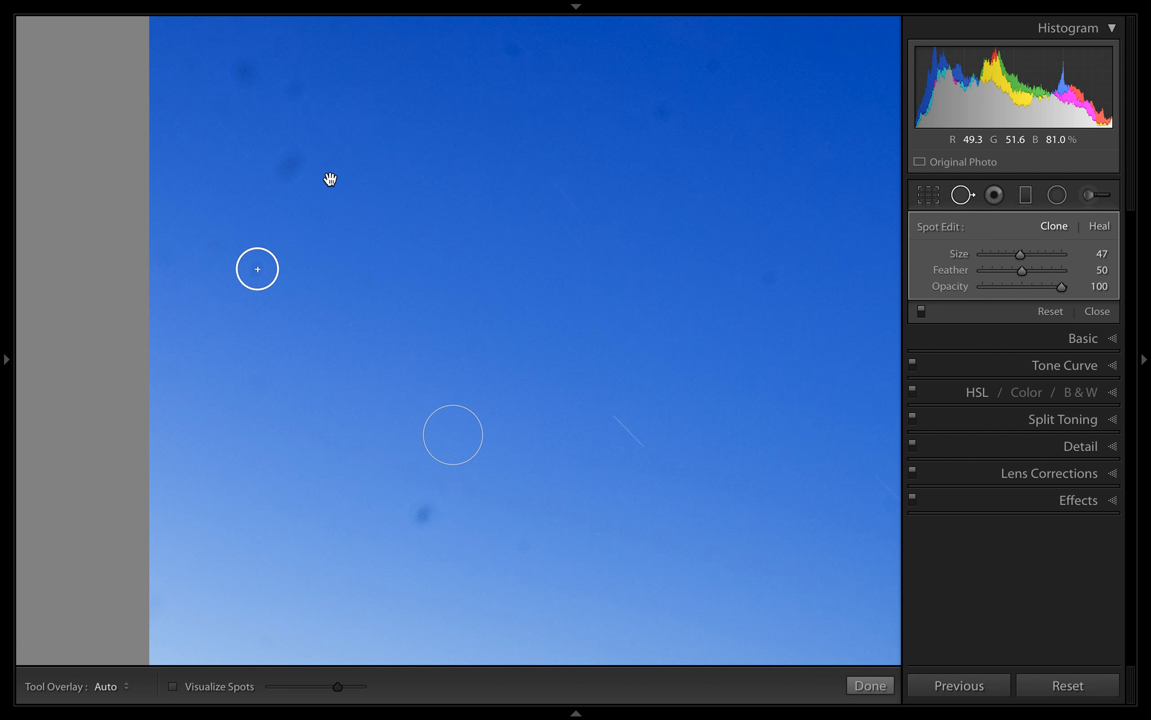
Step: Clone out the elongated dust spot in the upper-left sky at size 72 and the faint spot above it at size 64
scroll(289, 170, up, 3)
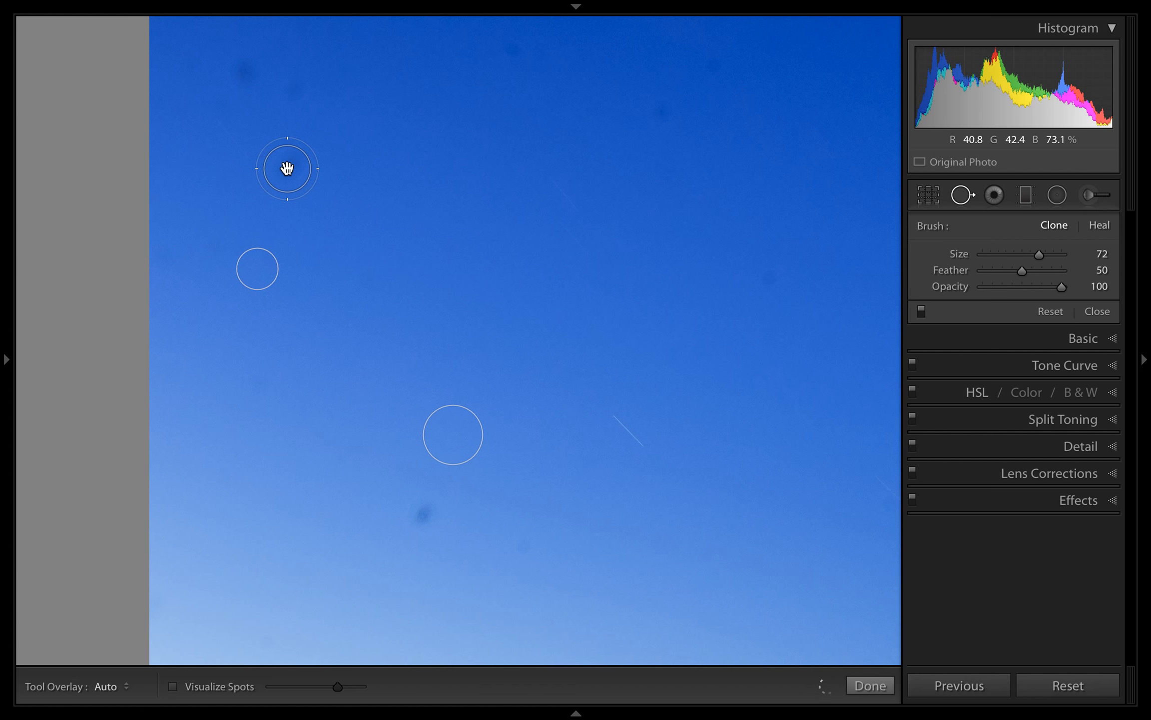
click(287, 169)
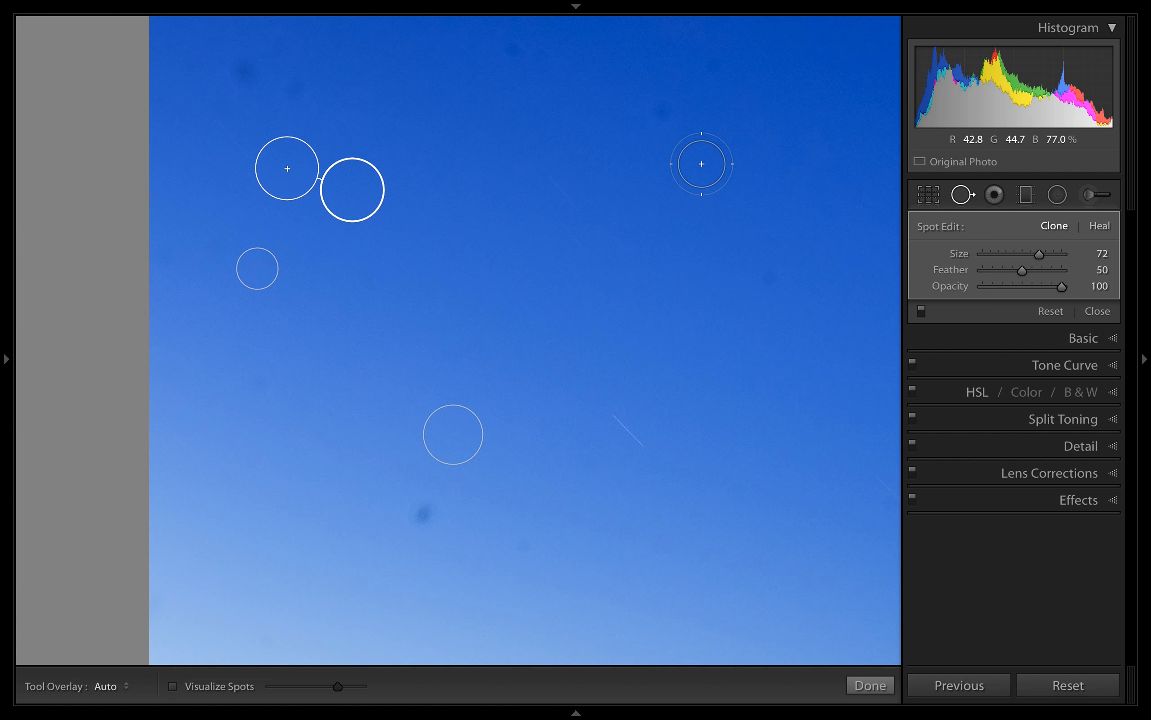
click(293, 92)
click(292, 92)
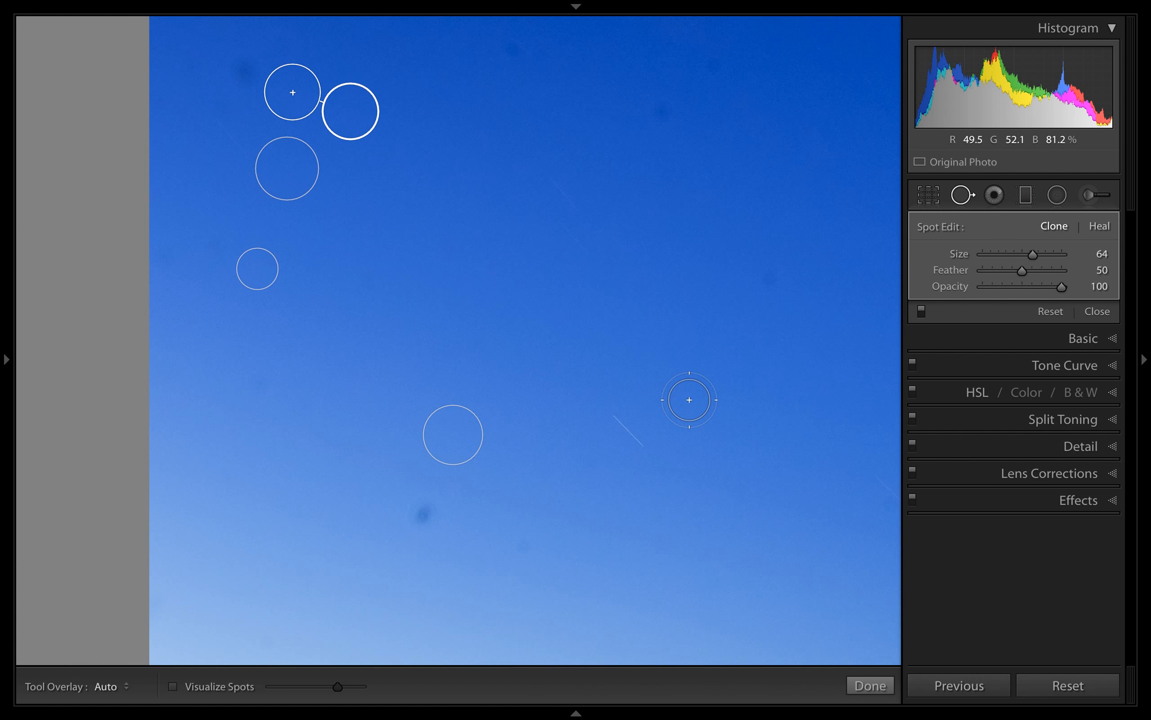
Step: Examine the cloned part of the sky close up and within the whole photo
drag(689, 398, 661, 484)
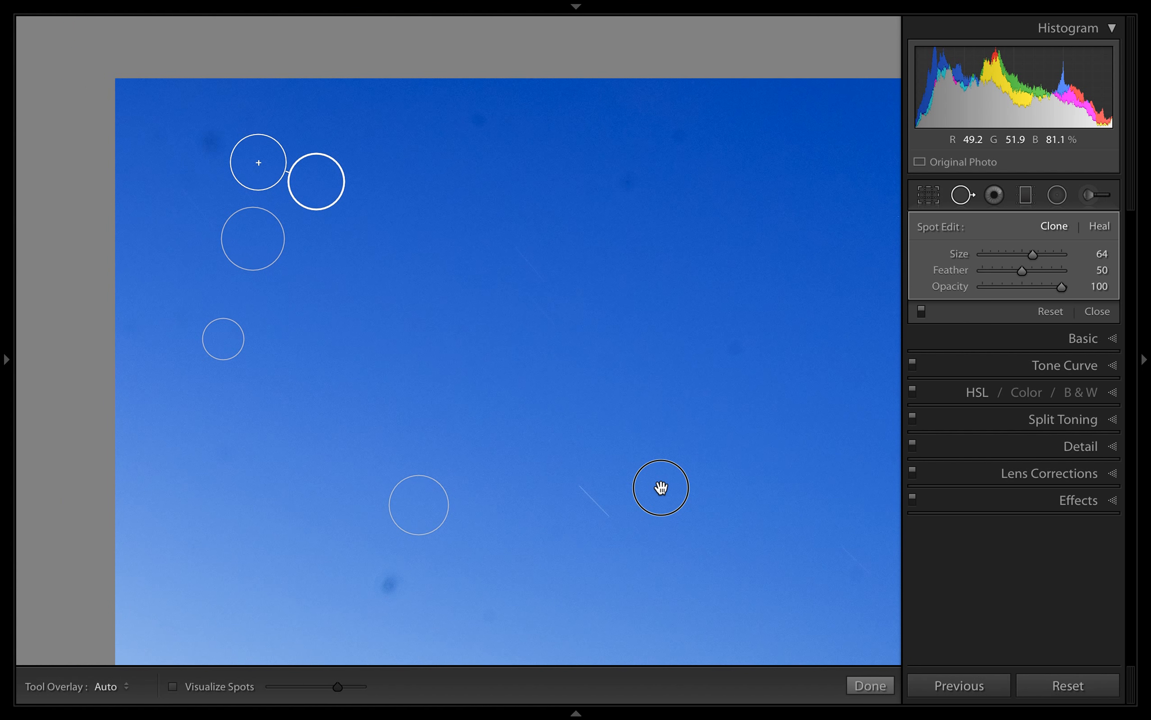
mouse_move(428, 288)
mouse_down()
mouse_move(524, 295)
mouse_move(377, 141)
mouse_move(465, 139)
mouse_move(422, 146)
mouse_move(403, 287)
mouse_up()
key(z)
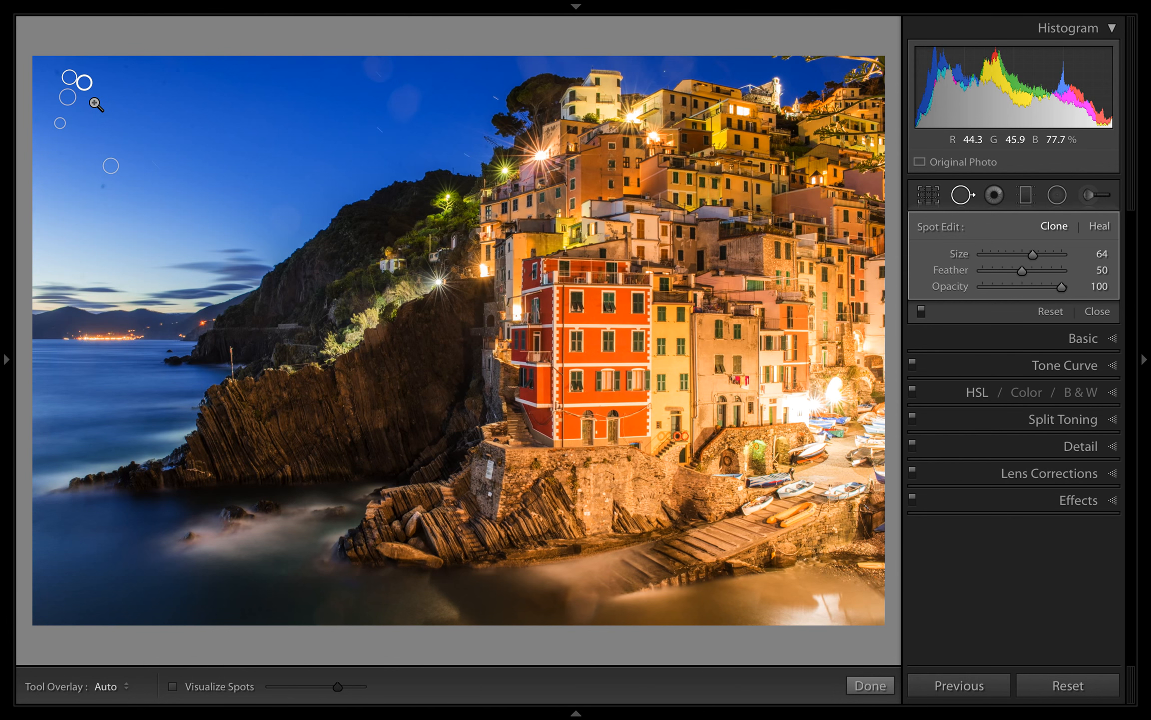
Step: Check the cloned upper-left sky close up and in the whole photo, and turn on Visualize Spots
click(93, 100)
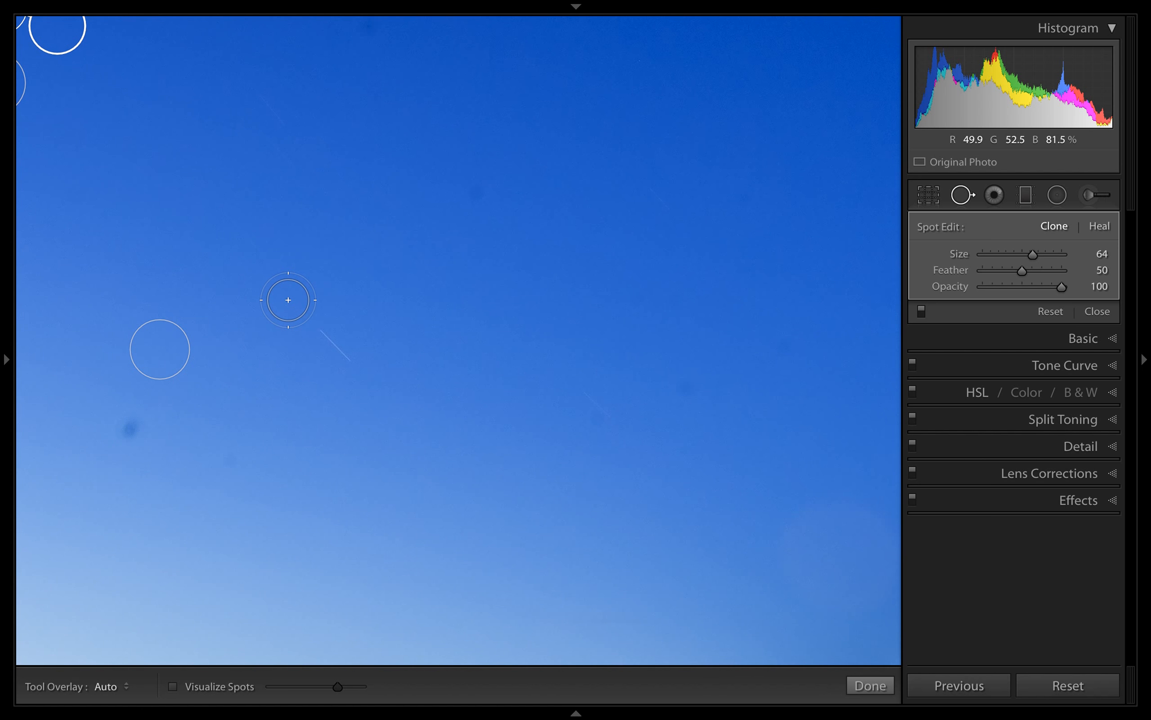
key(space)
drag(195, 169, 470, 386)
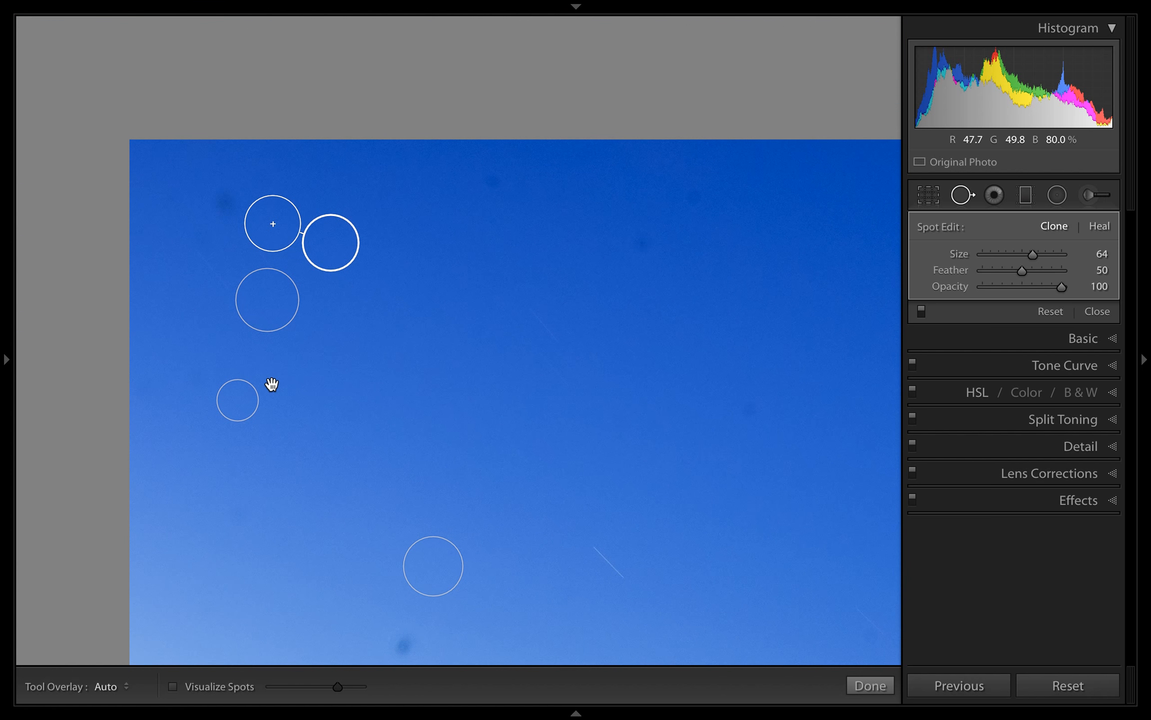
key(z)
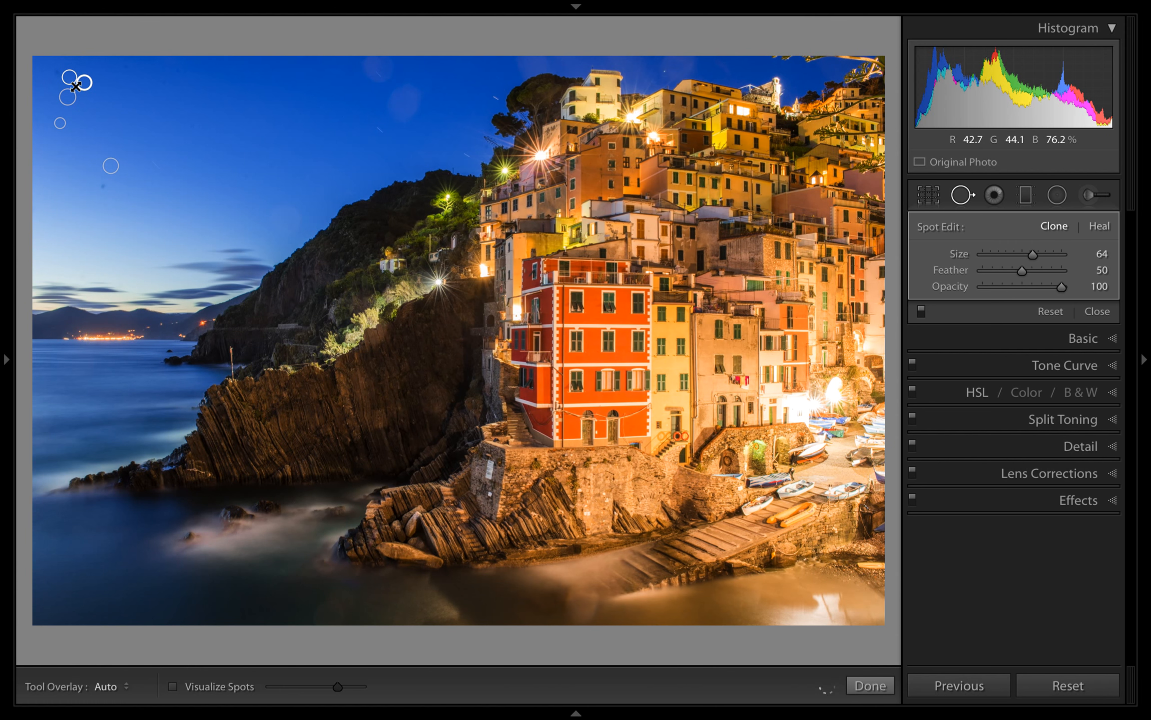
key(z)
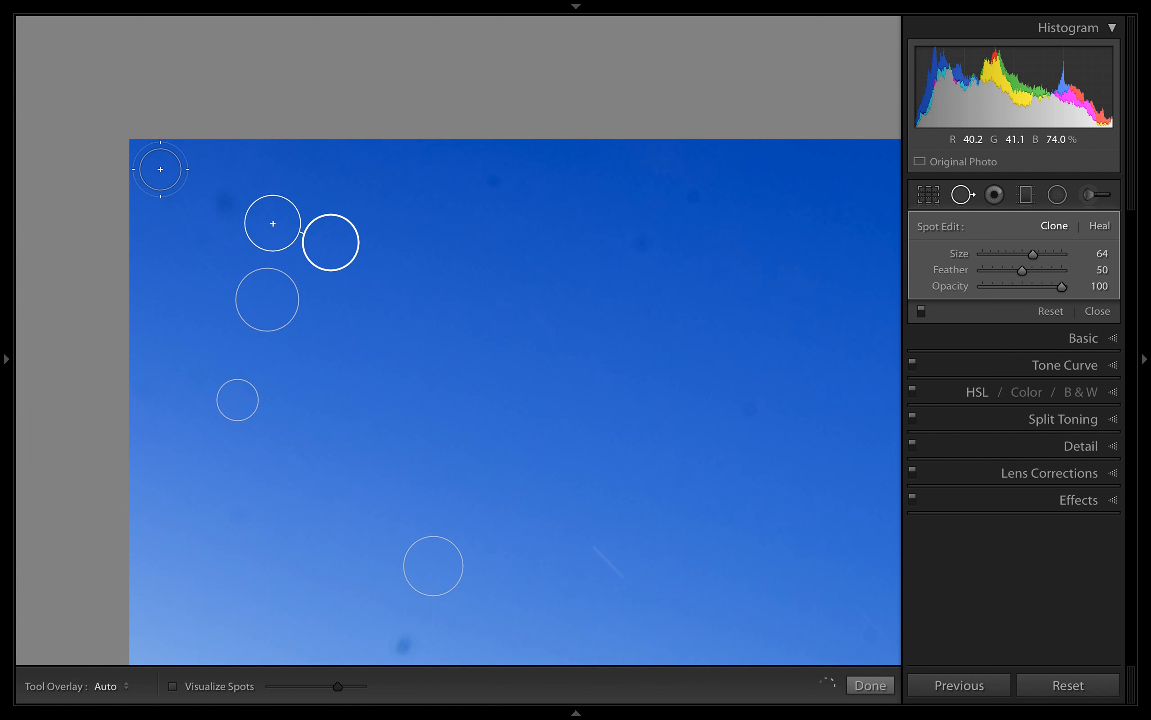
key(z)
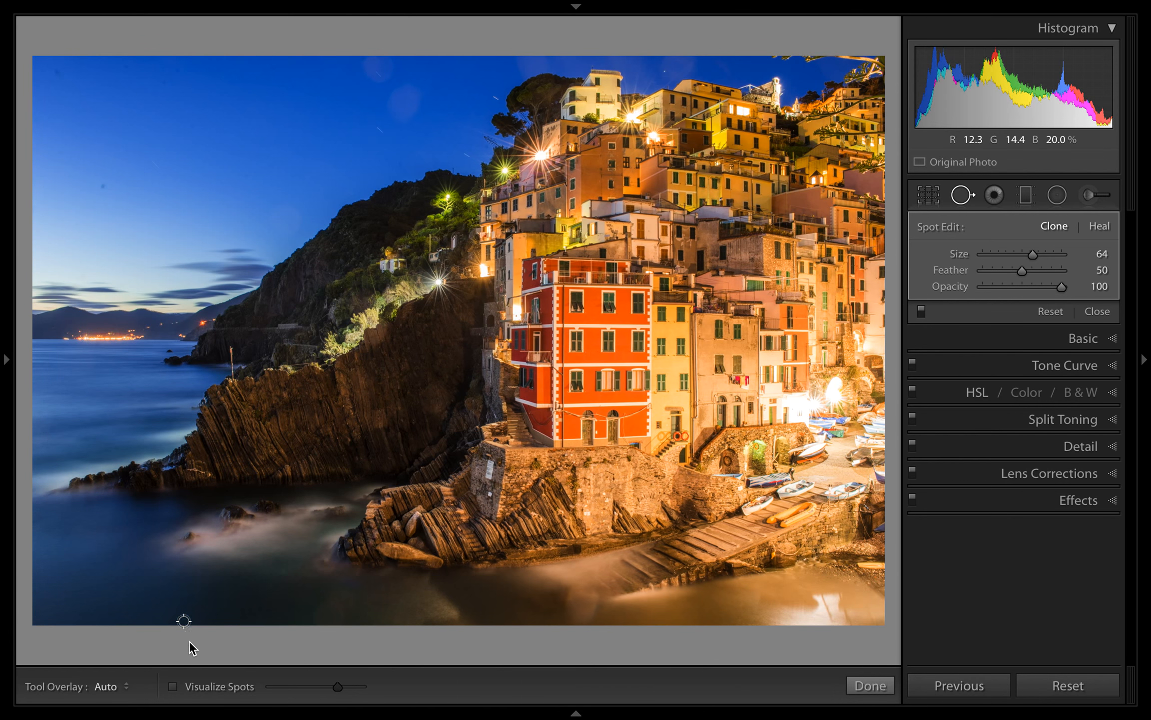
click(173, 686)
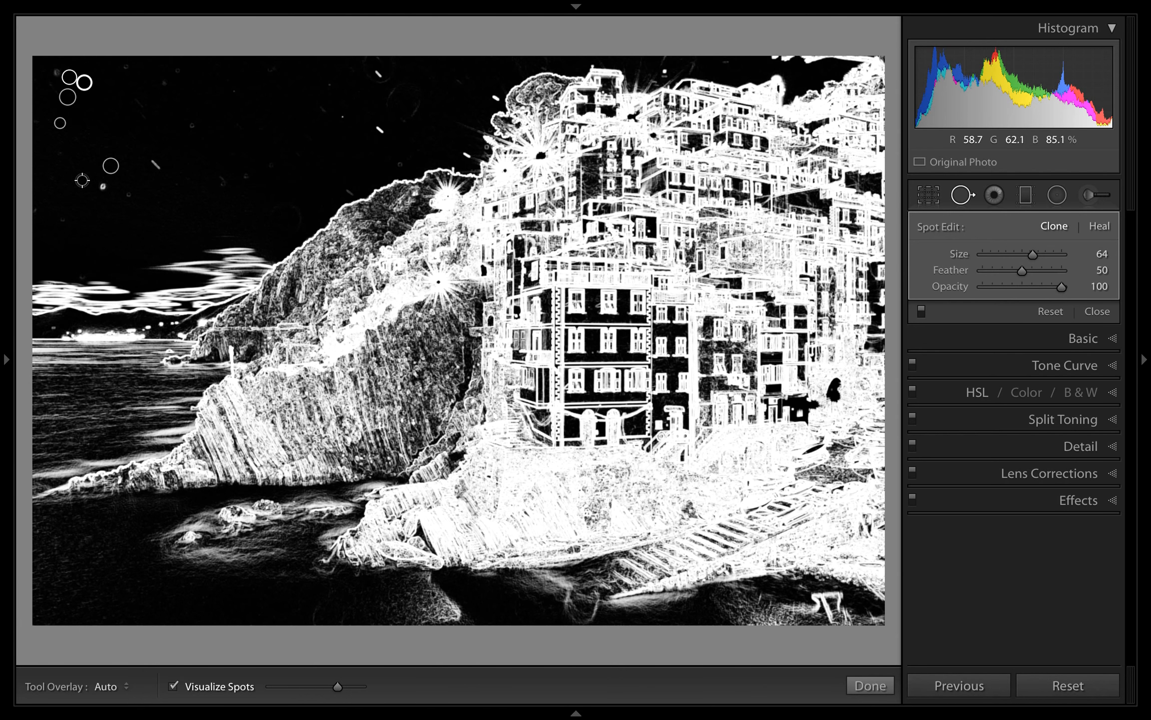
Step: Clone out the bright dust spot in the left sky at size 60 and the smaller spot beside it at size 47
key(z)
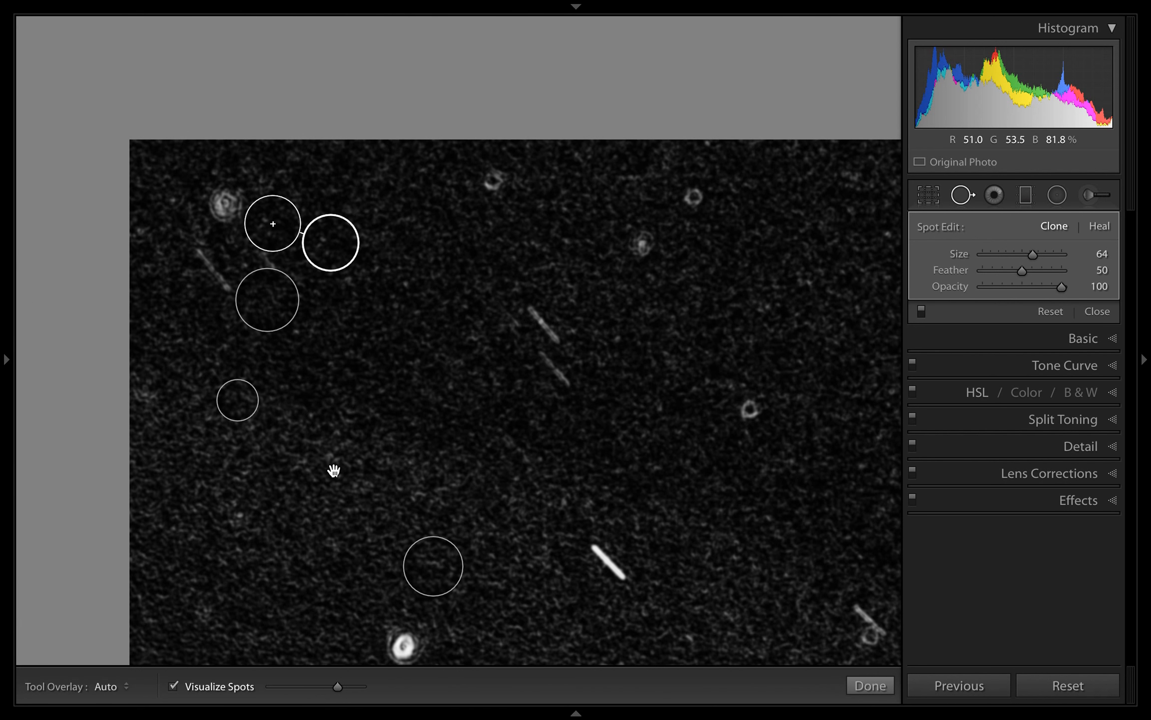
mouse_move(334, 470)
mouse_down()
mouse_move(282, 175)
mouse_move(255, 121)
mouse_up()
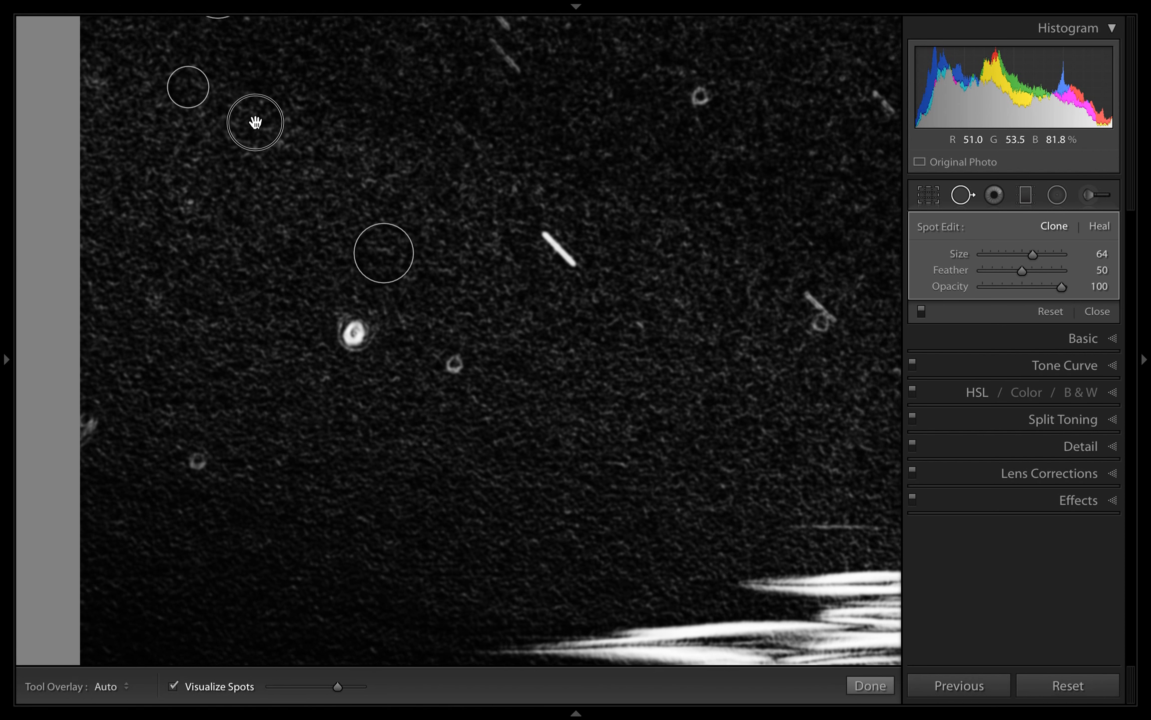
click(351, 333)
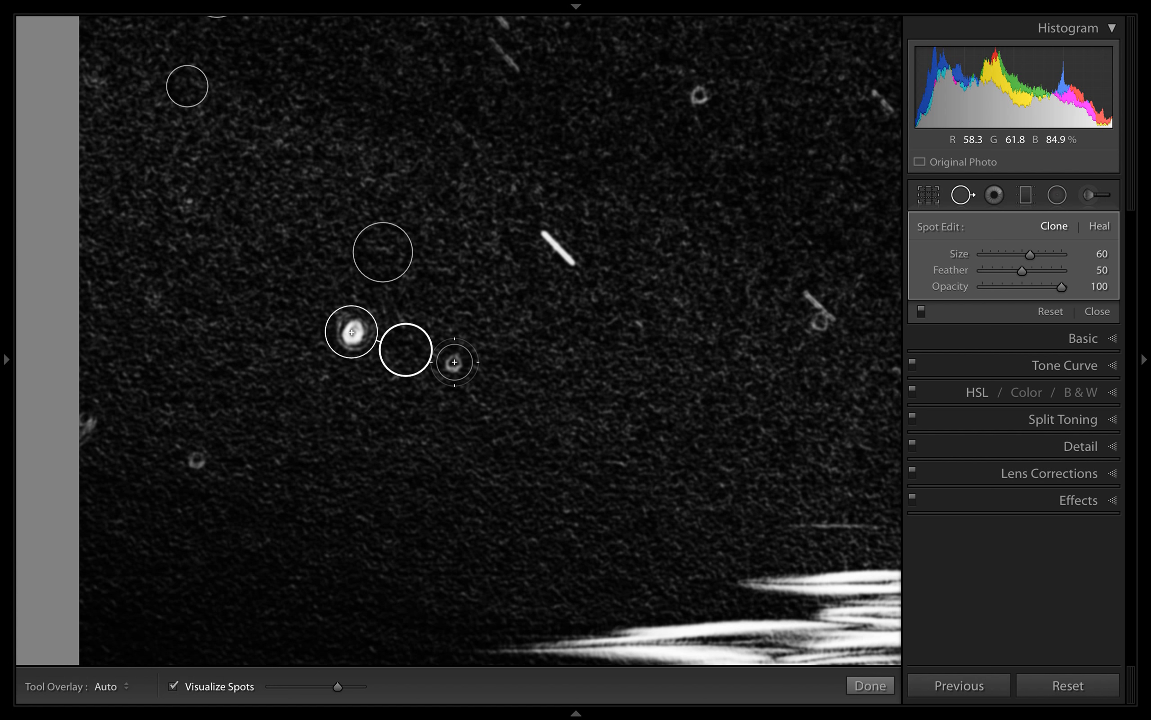
click(455, 362)
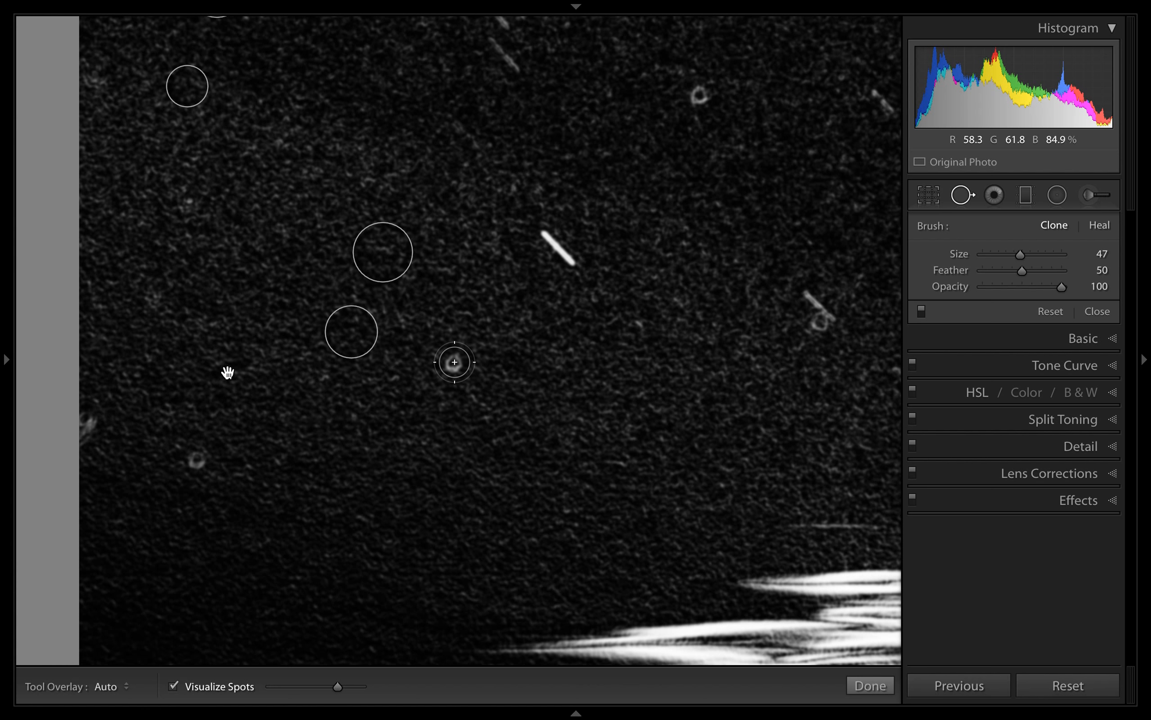
click(454, 362)
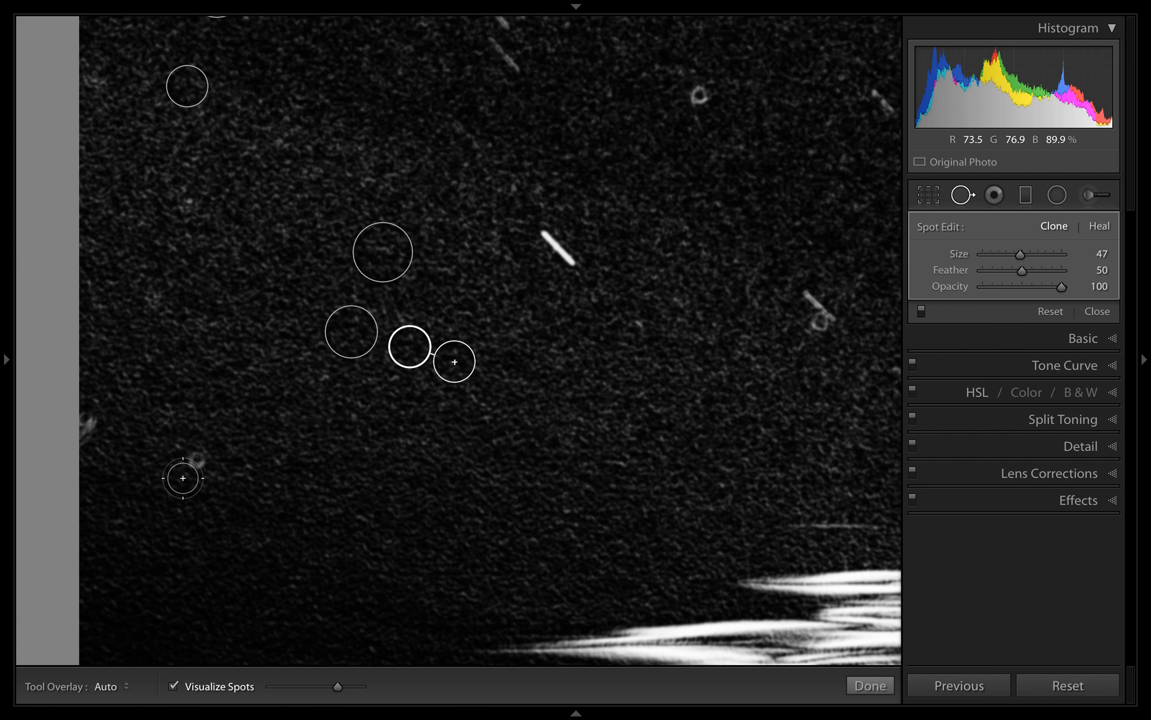
Step: Clone out the faint spot low in the sky near the photo's left edge at size 47, and turn off Visualize Spots
click(177, 687)
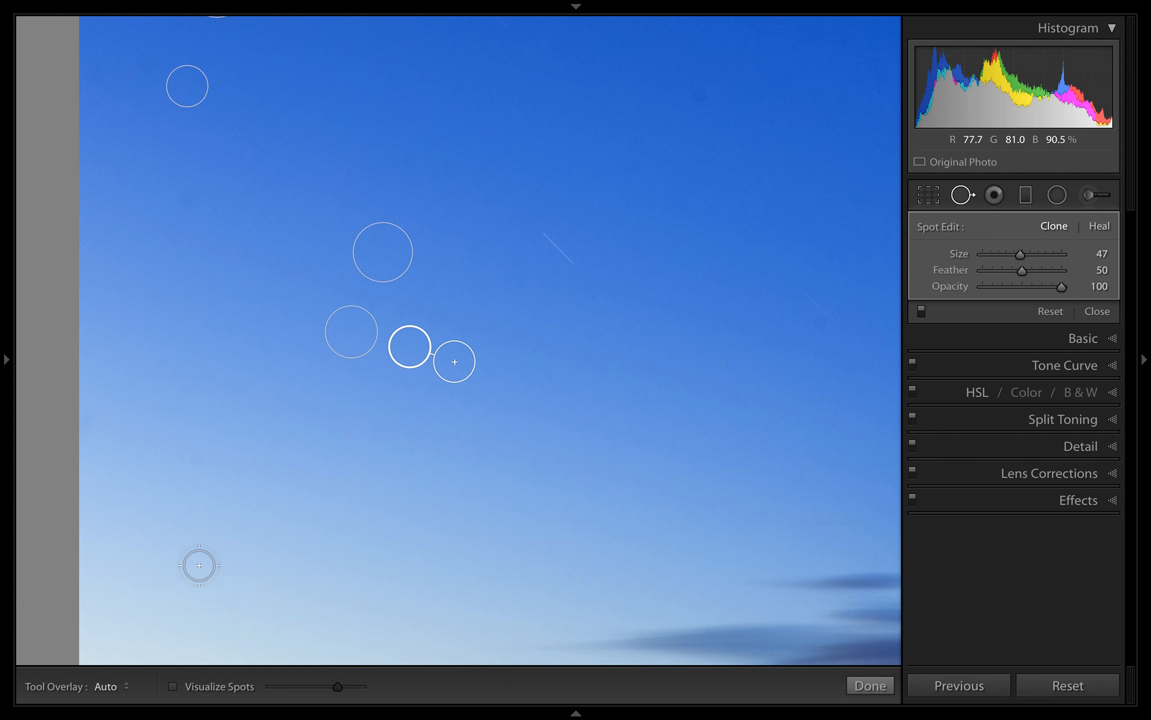
click(174, 687)
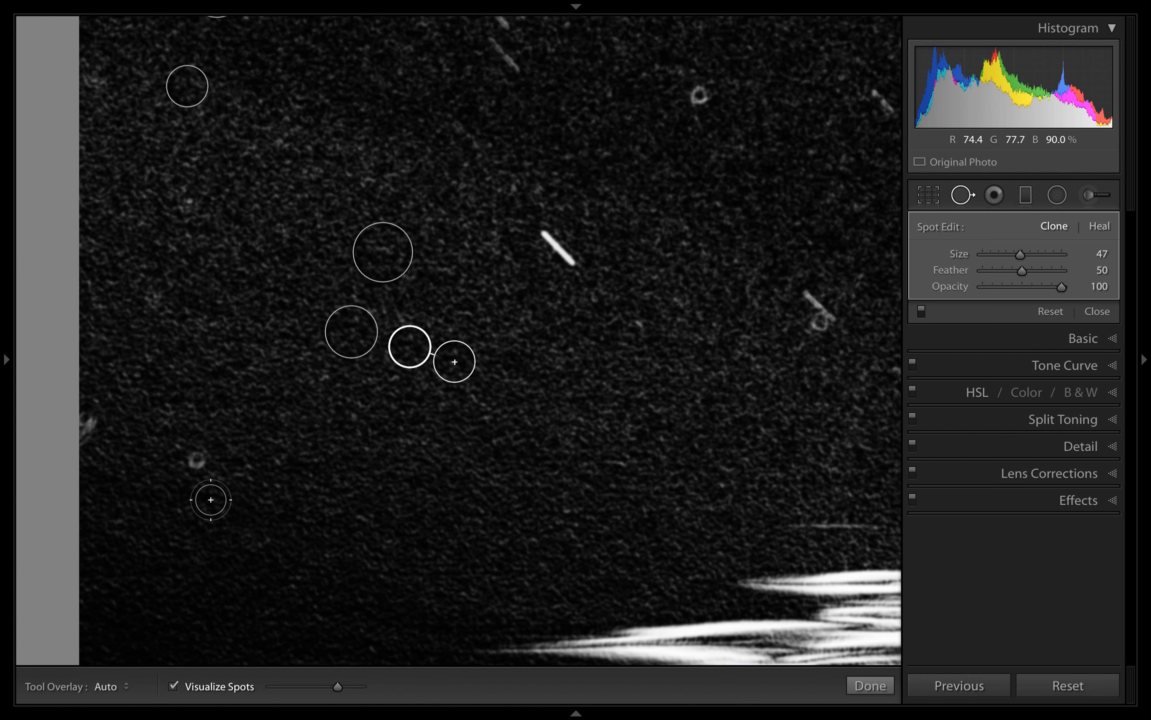
scroll(196, 462, up, 3)
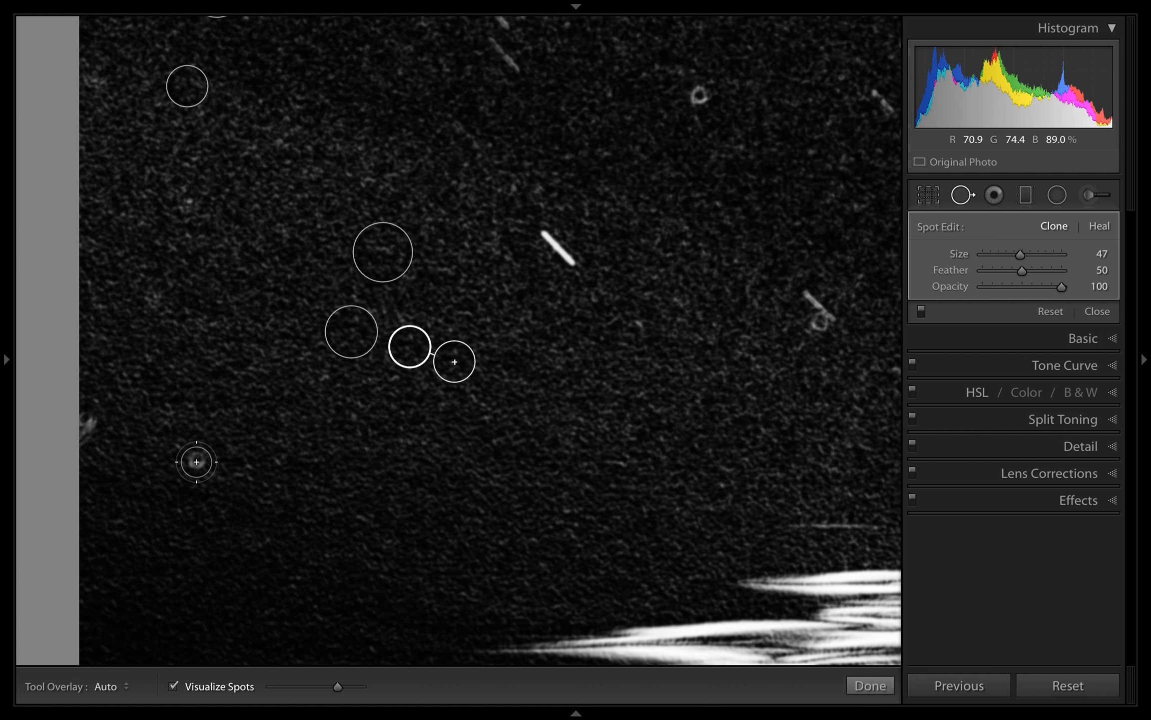
click(196, 463)
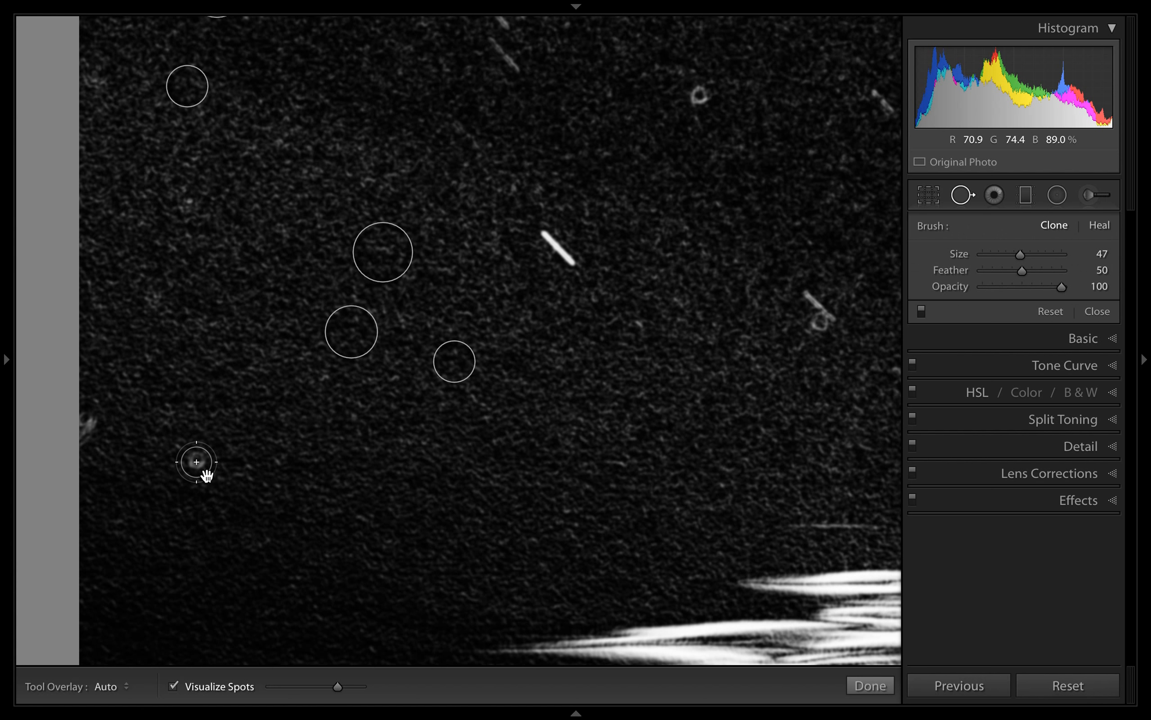
click(196, 462)
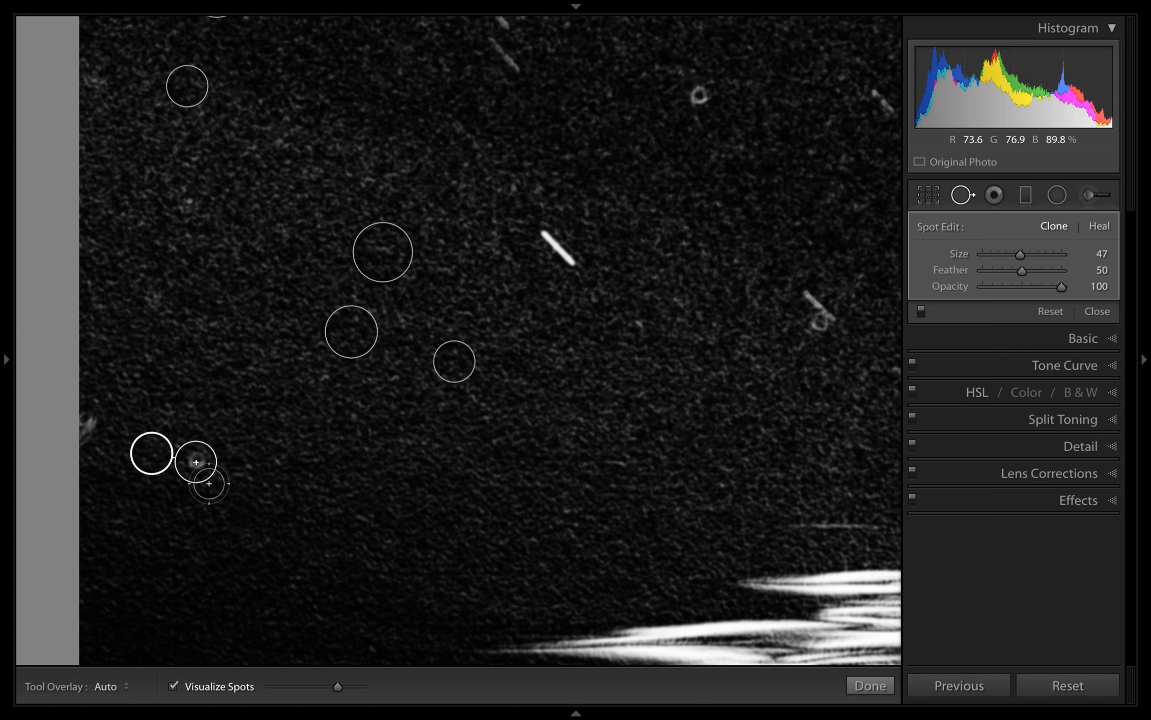
click(175, 689)
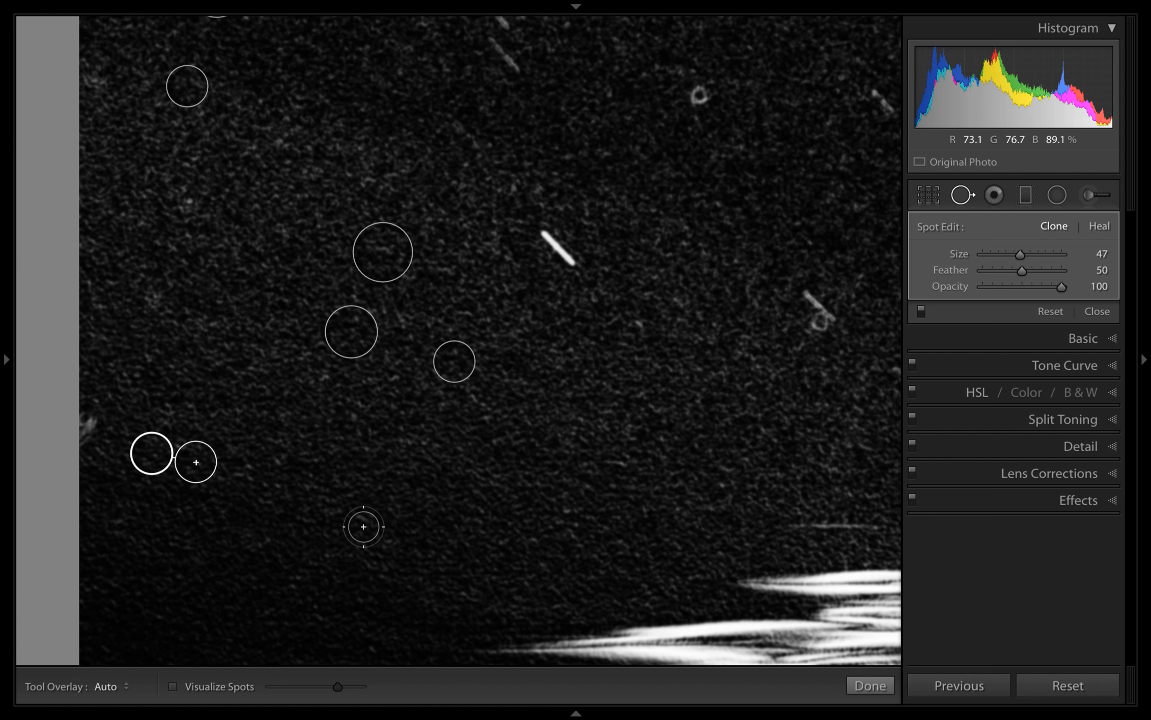
Step: Clone over the small white sign below the larger poster on the stone wall at size 47
key(z)
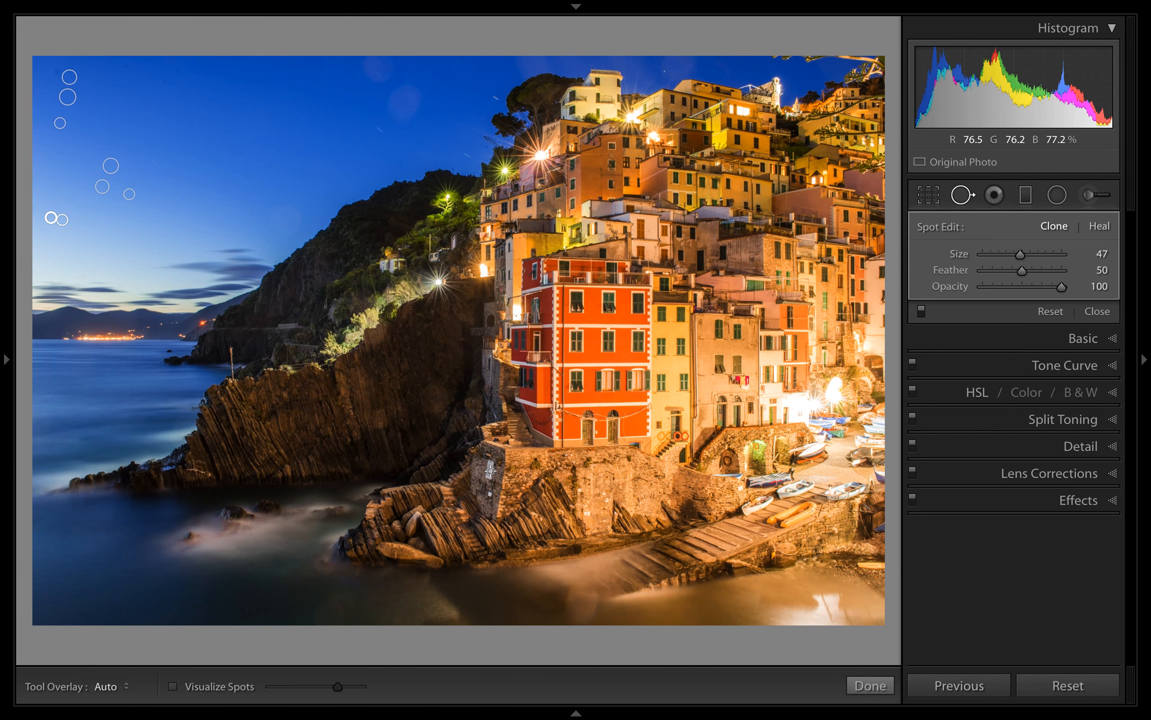
key(z)
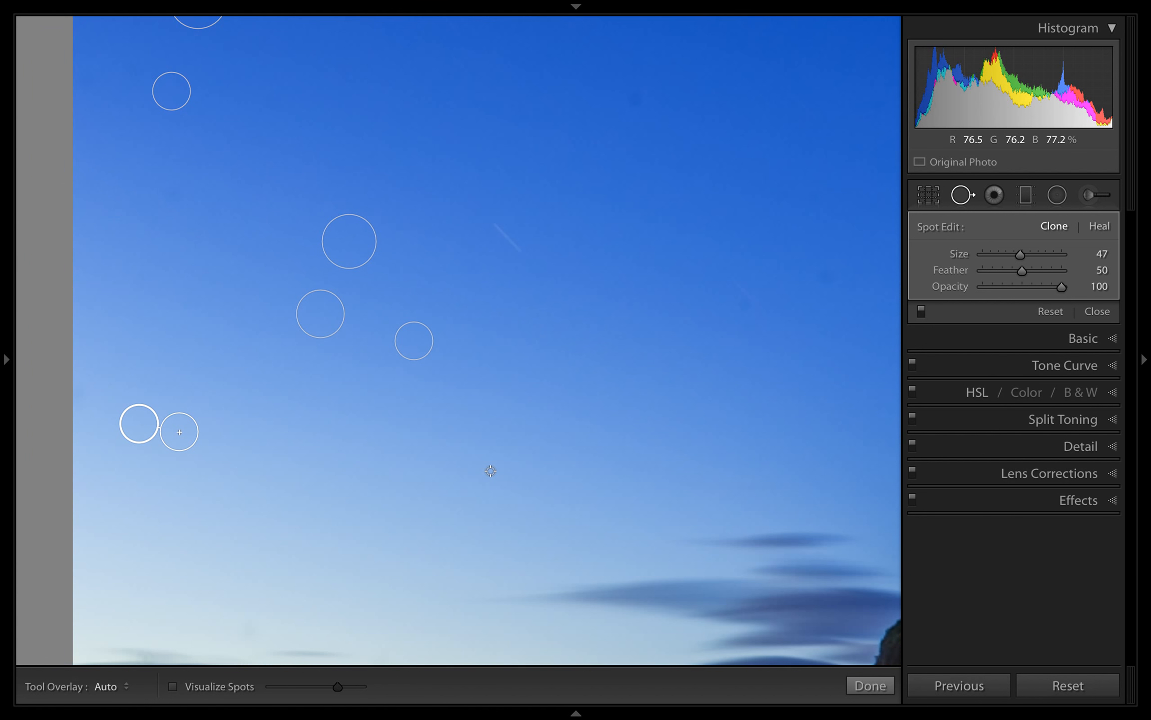
key(z)
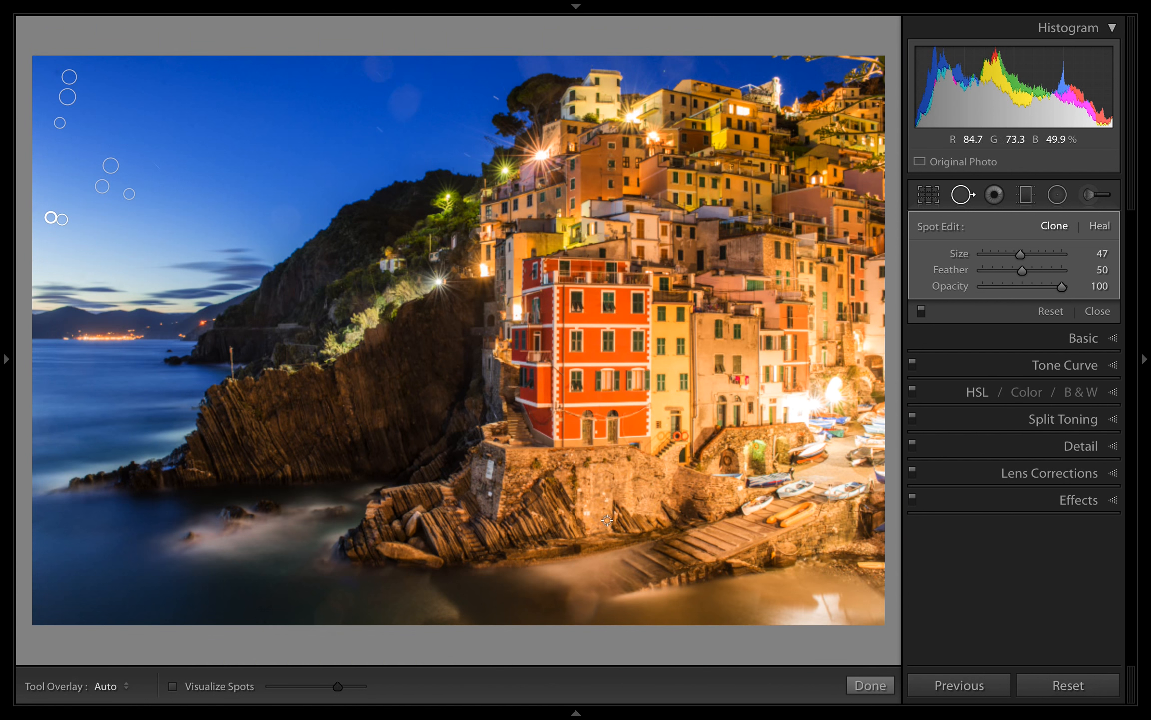
key(z)
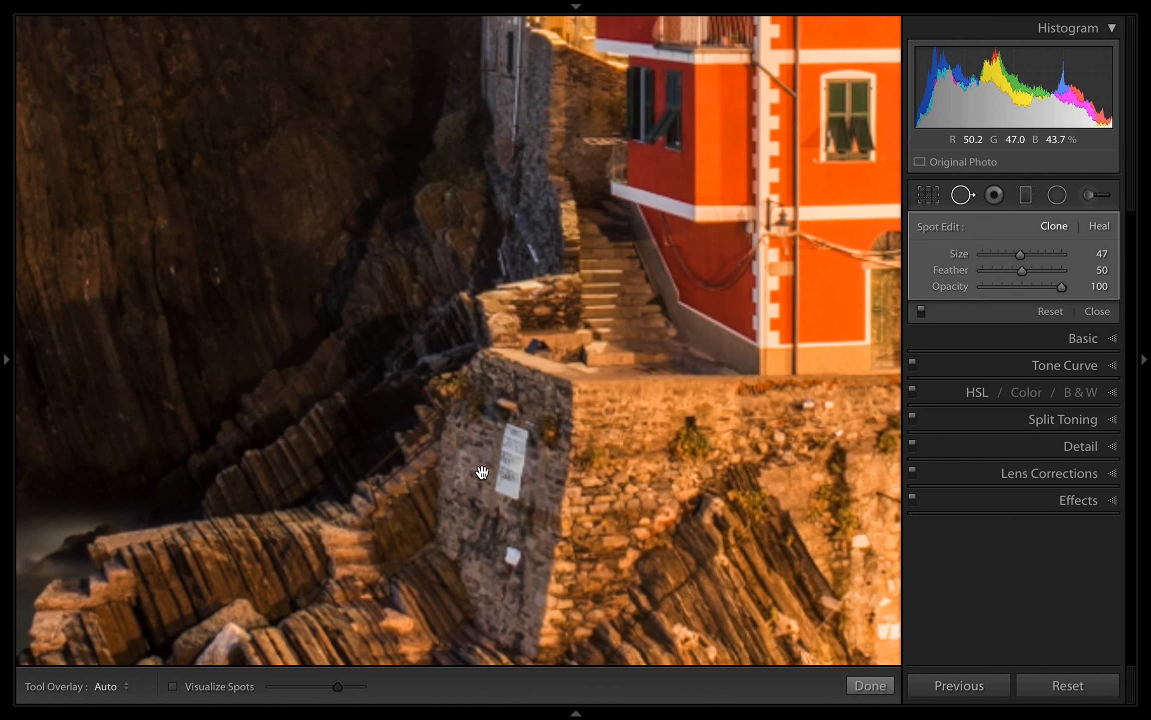
drag(500, 476, 401, 287)
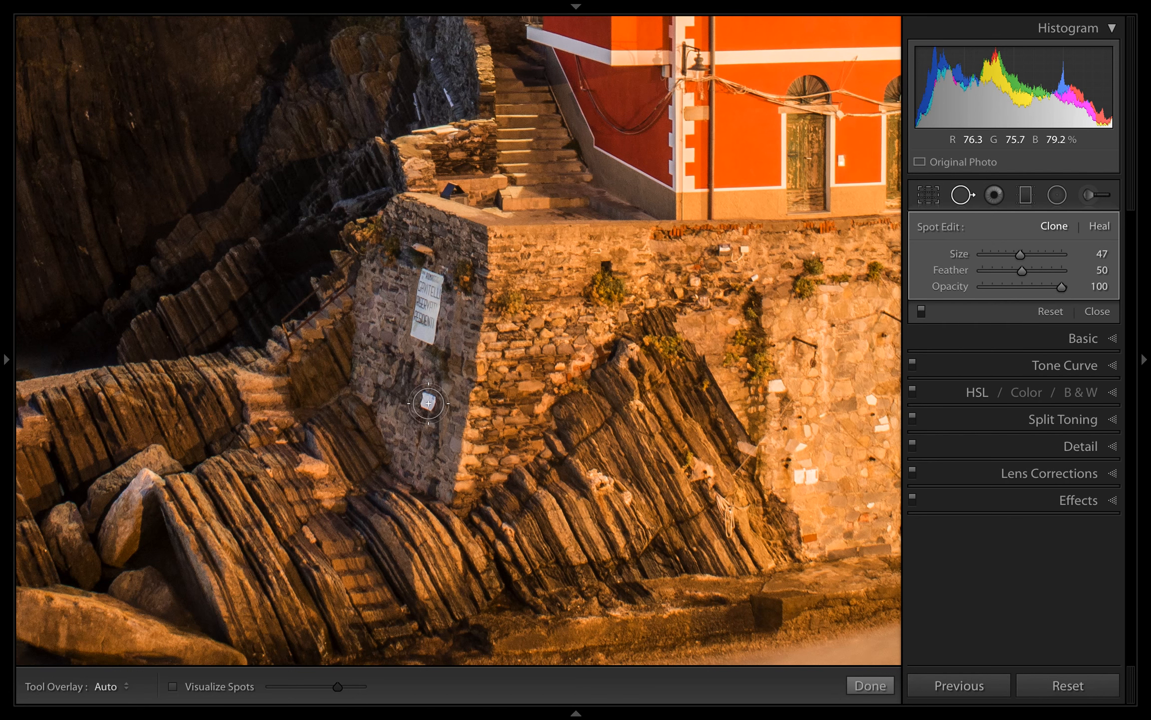
click(428, 400)
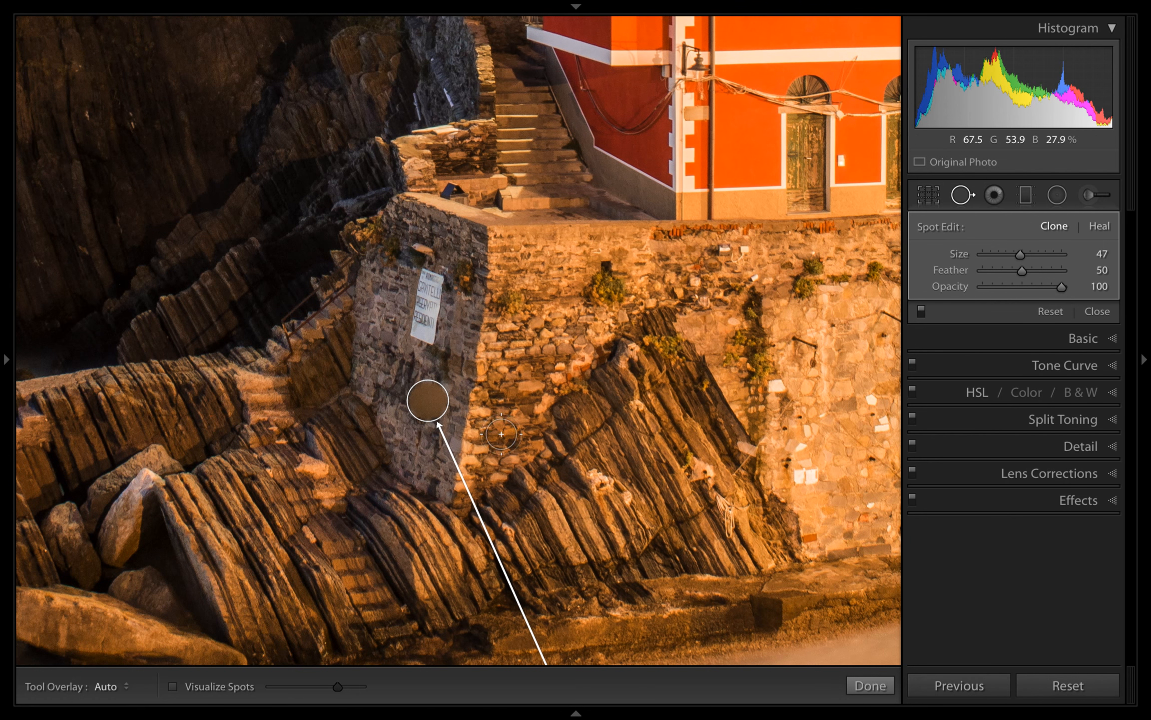
Step: Move the small sign's clone source from the water to the stonework up and left of it, and set its feather to 60
drag(540, 470, 458, 295)
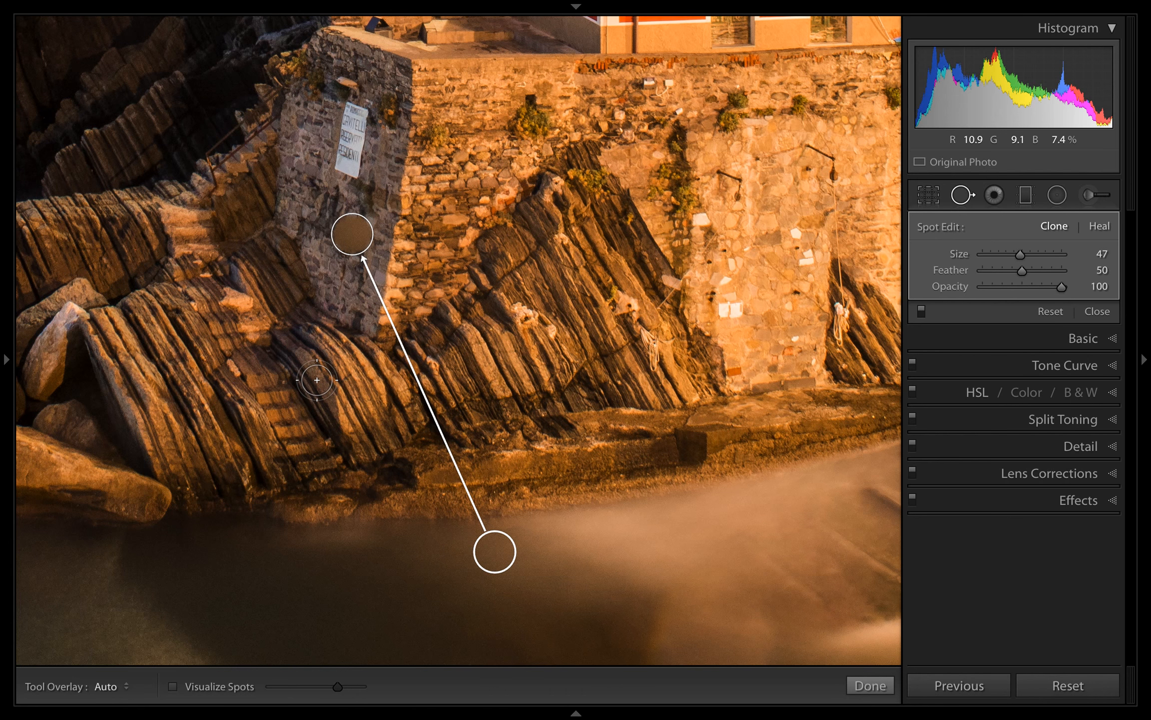
drag(494, 552, 488, 541)
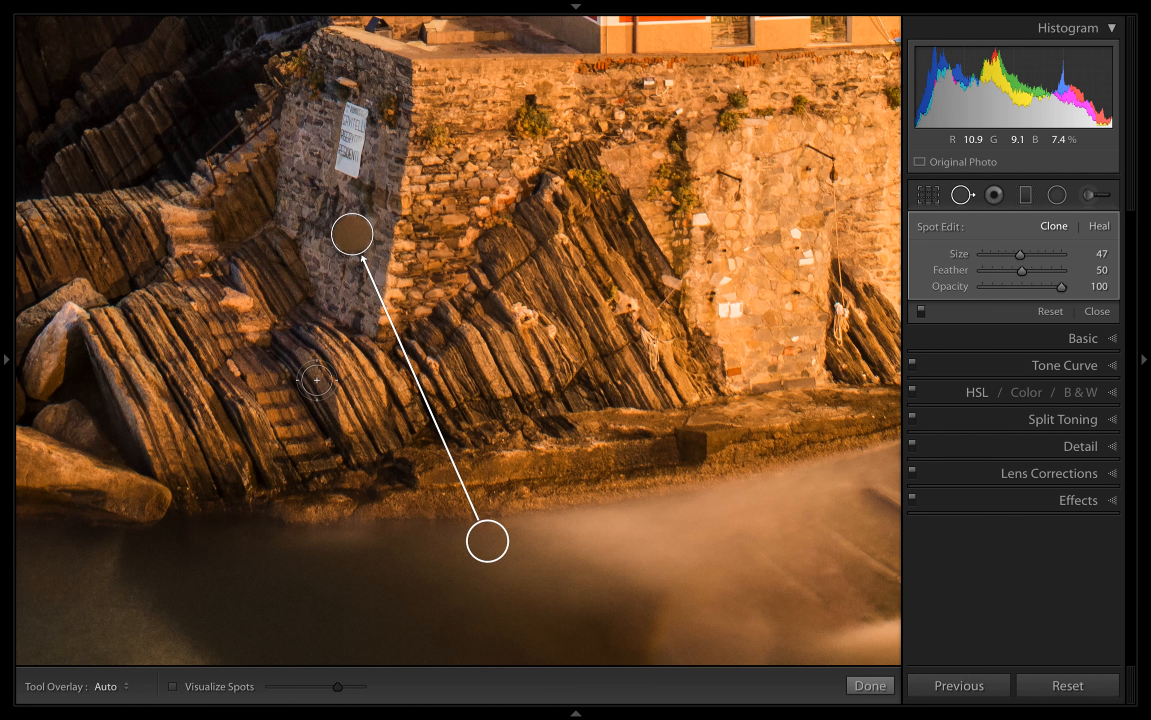
drag(488, 541, 485, 540)
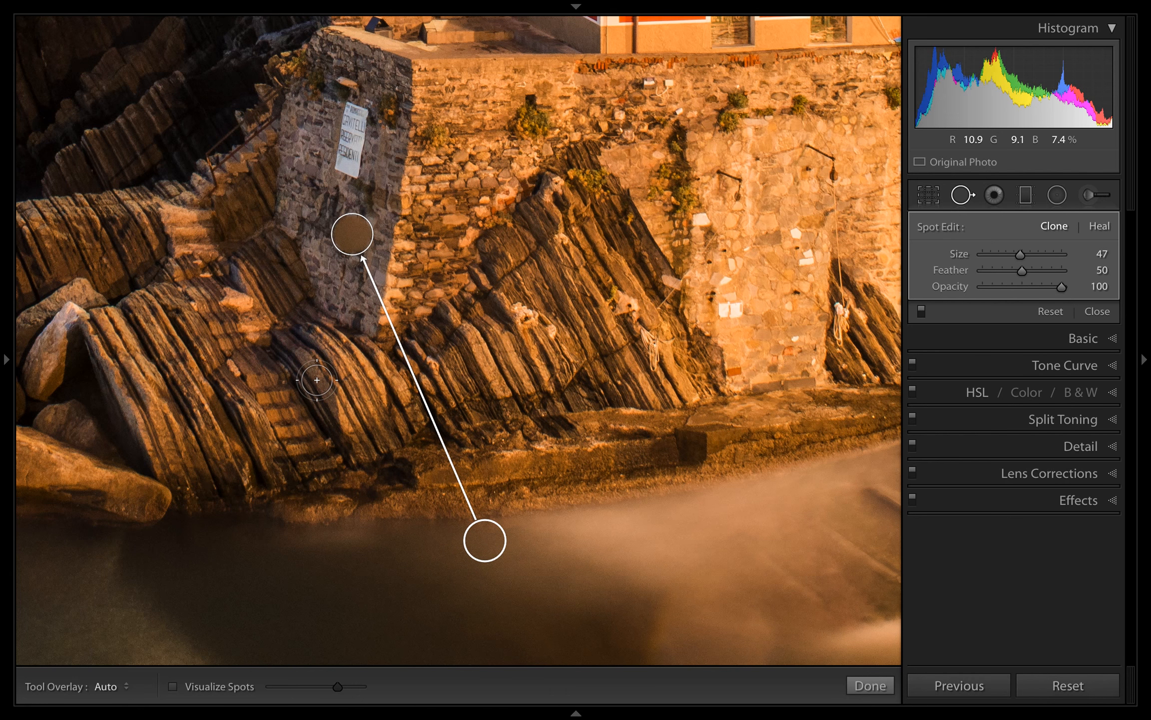
drag(485, 540, 303, 185)
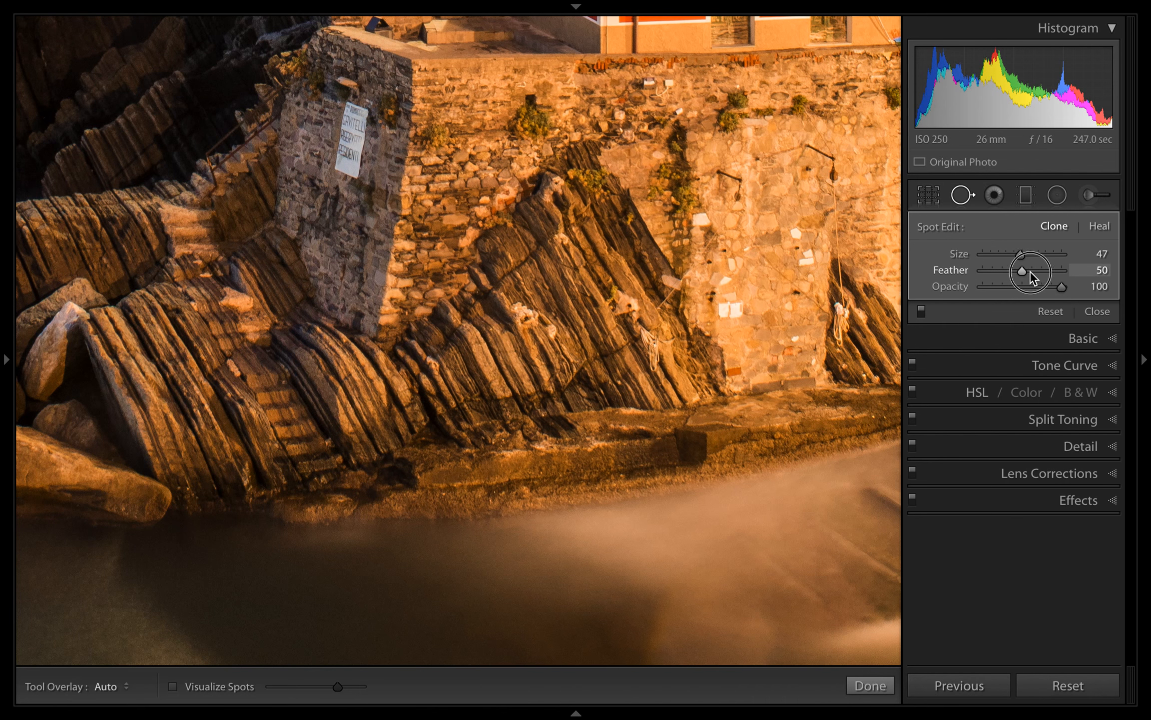
drag(1025, 269, 1029, 271)
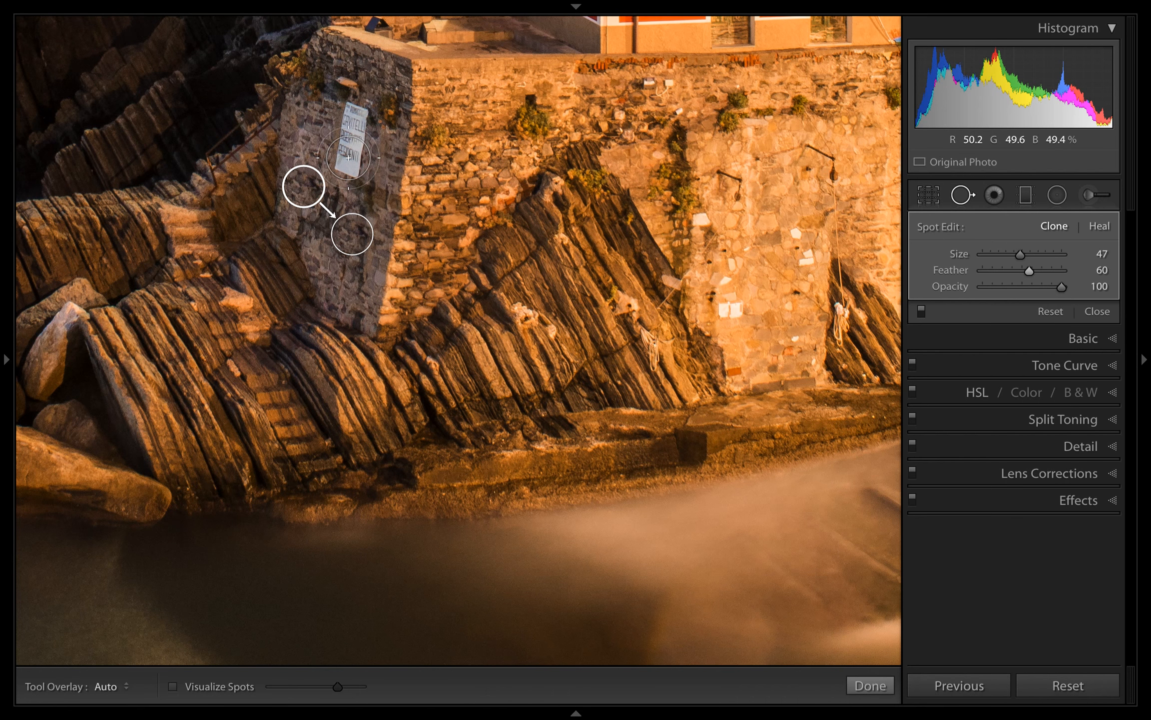
Step: Brush a clone stroke over the larger white poster on the stone wall at size 72 and feather 60
scroll(349, 159, up, 5)
drag(348, 159, 355, 113)
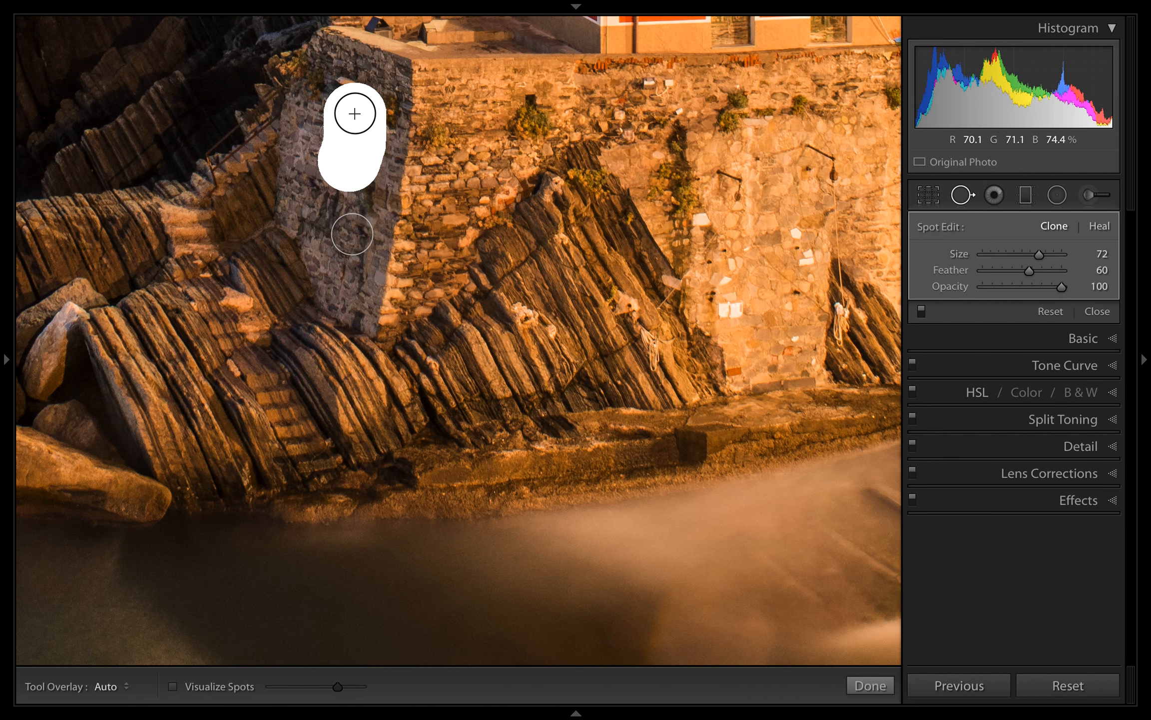
drag(354, 113, 355, 114)
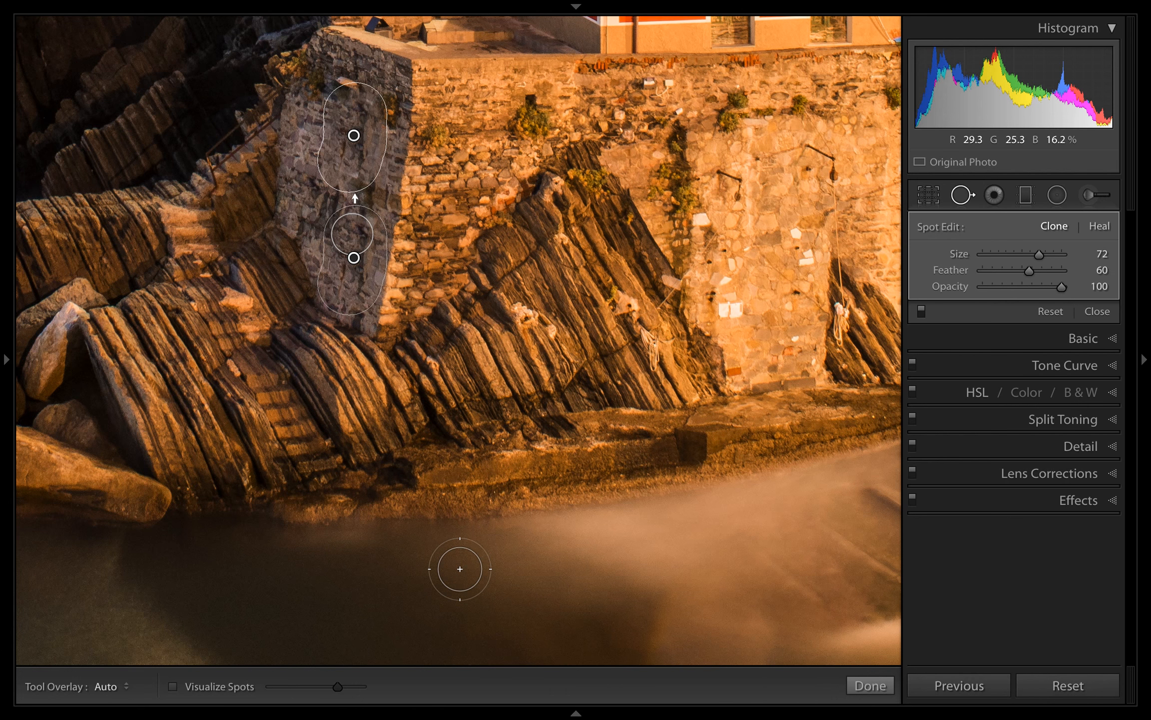
Step: Brush a size 76 clone stroke over the pale patch in the water at the photo's lower edge, and shift its source slightly down
key(z)
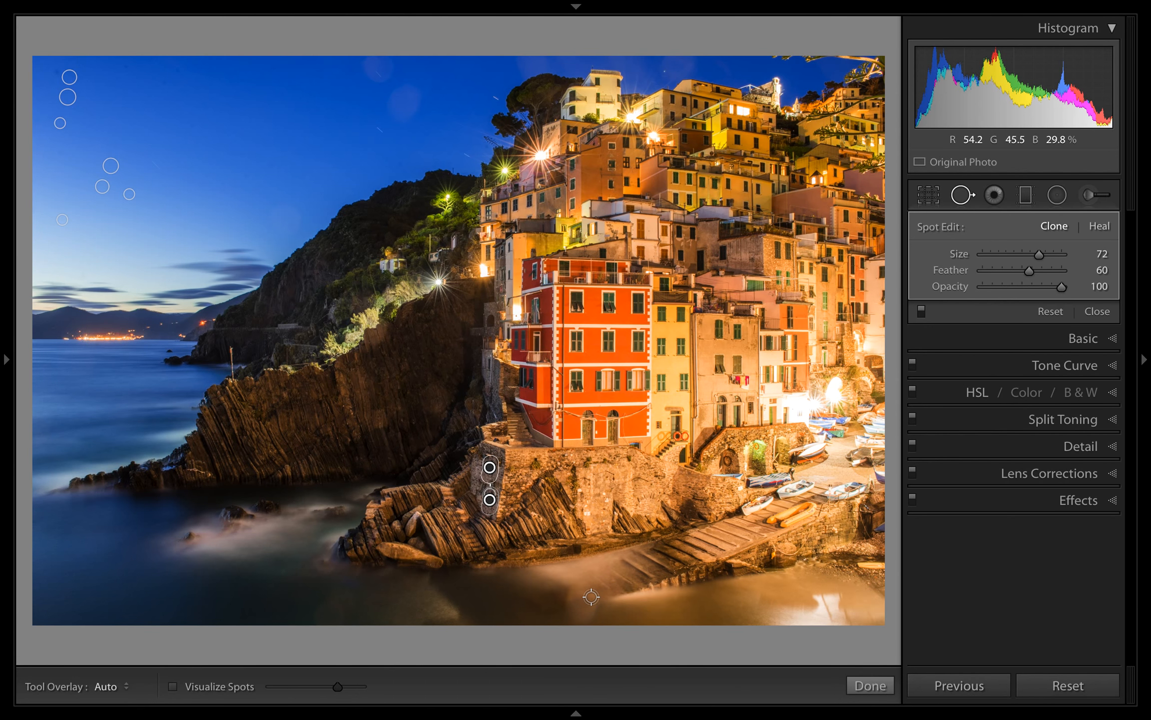
key(z)
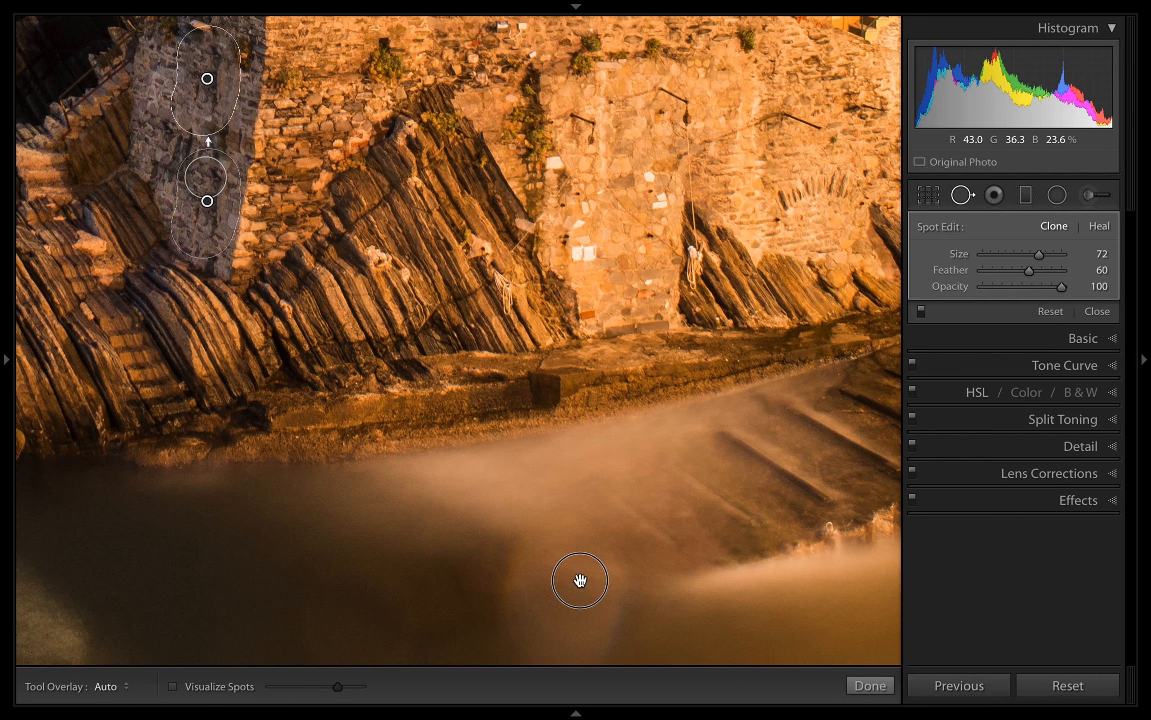
mouse_move(579, 580)
mouse_down()
mouse_move(479, 288)
mouse_move(453, 288)
mouse_move(419, 323)
mouse_up()
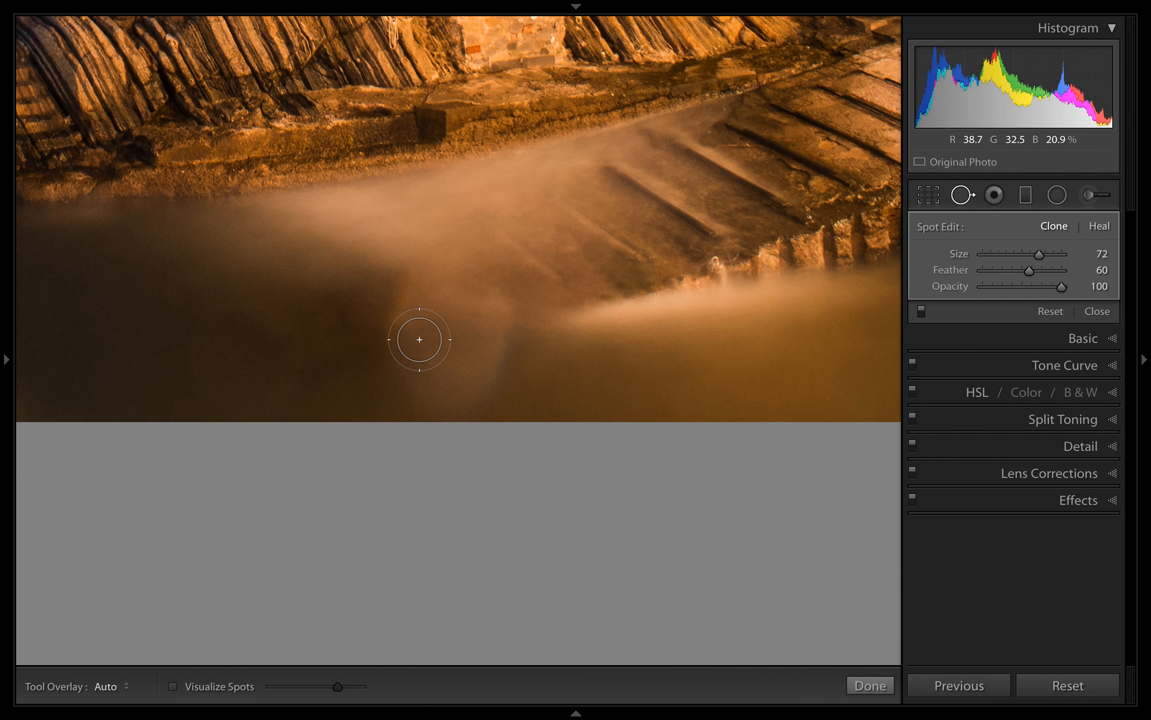
scroll(421, 339, up, 3)
mouse_move(487, 307)
mouse_down()
mouse_move(435, 256)
mouse_move(392, 377)
mouse_move(451, 406)
mouse_move(472, 375)
mouse_up()
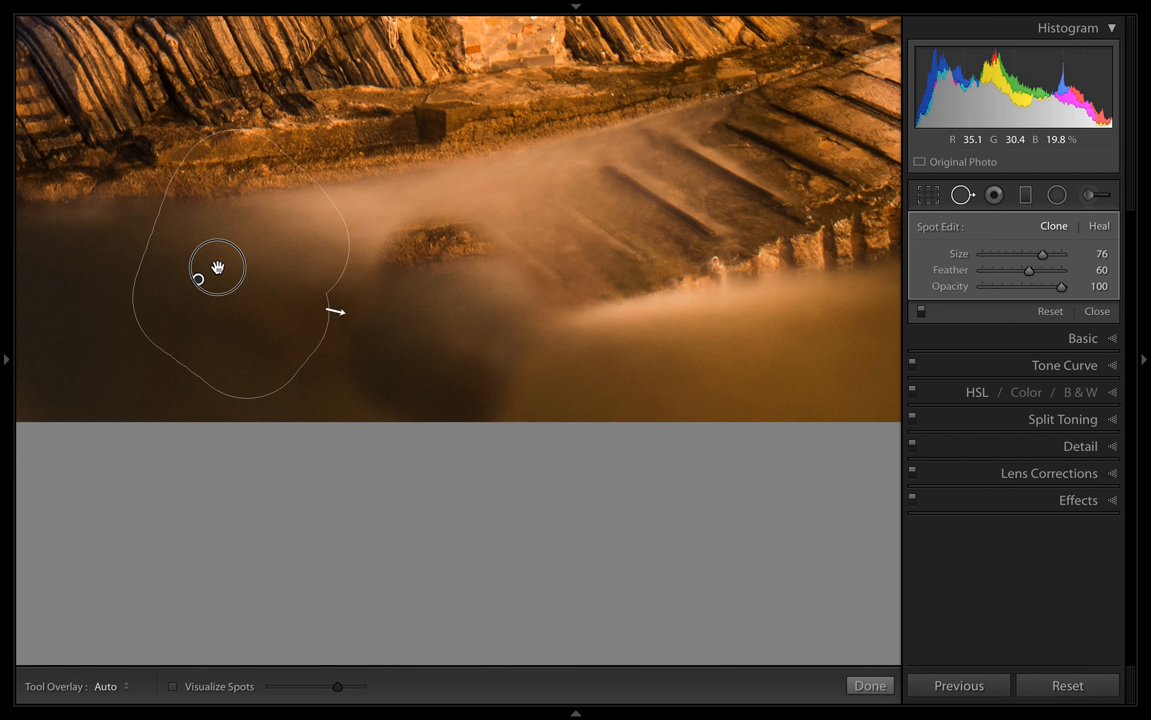
mouse_move(209, 283)
mouse_down()
mouse_move(200, 303)
mouse_move(208, 291)
mouse_up()
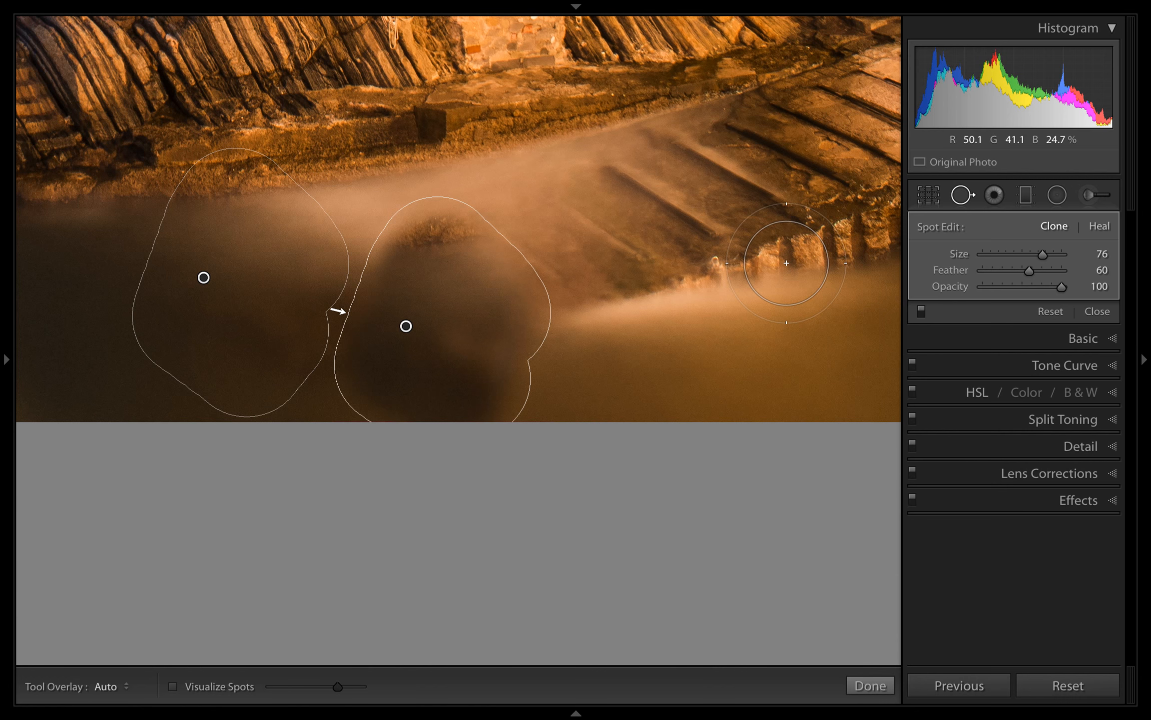
Step: Try another automatic source for the water patch's clone stroke, and move it back to the dark water left of the patch
key(slash)
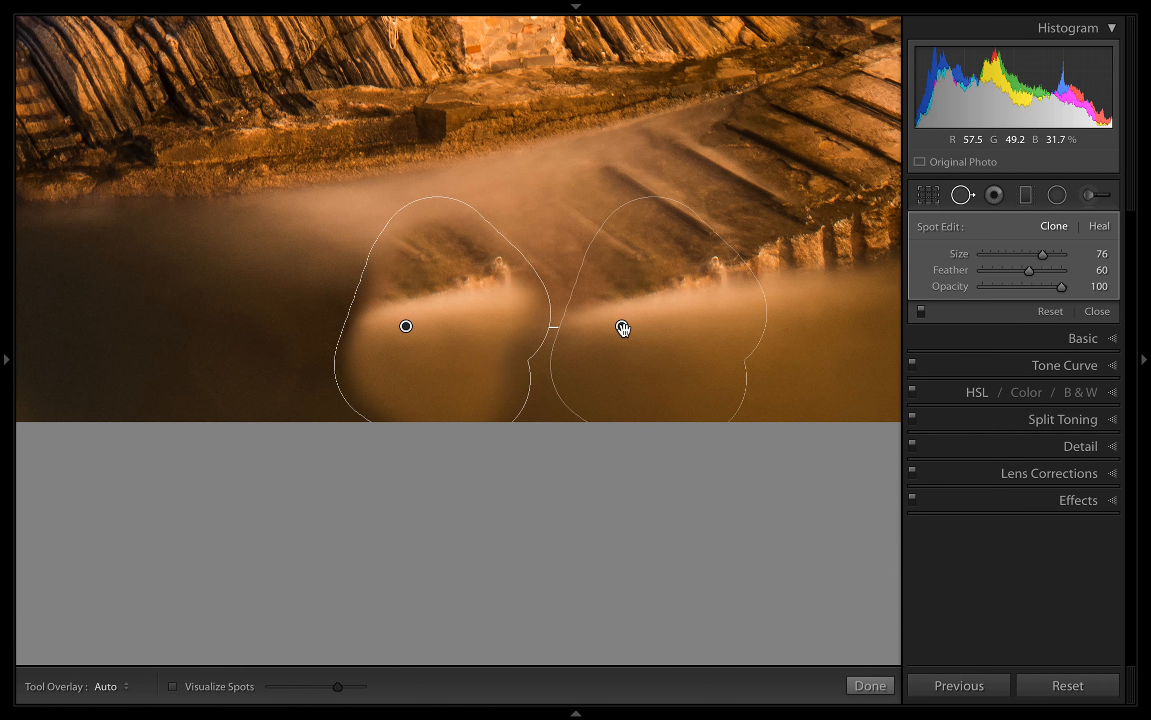
drag(534, 309, 236, 290)
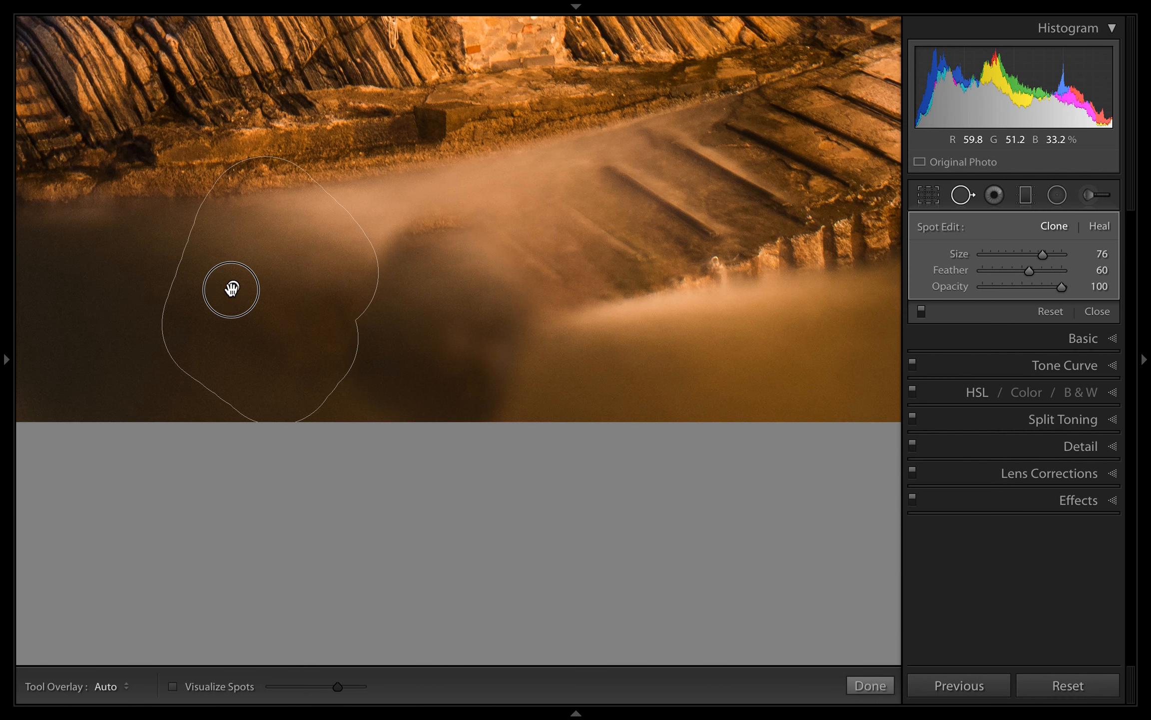
click(205, 288)
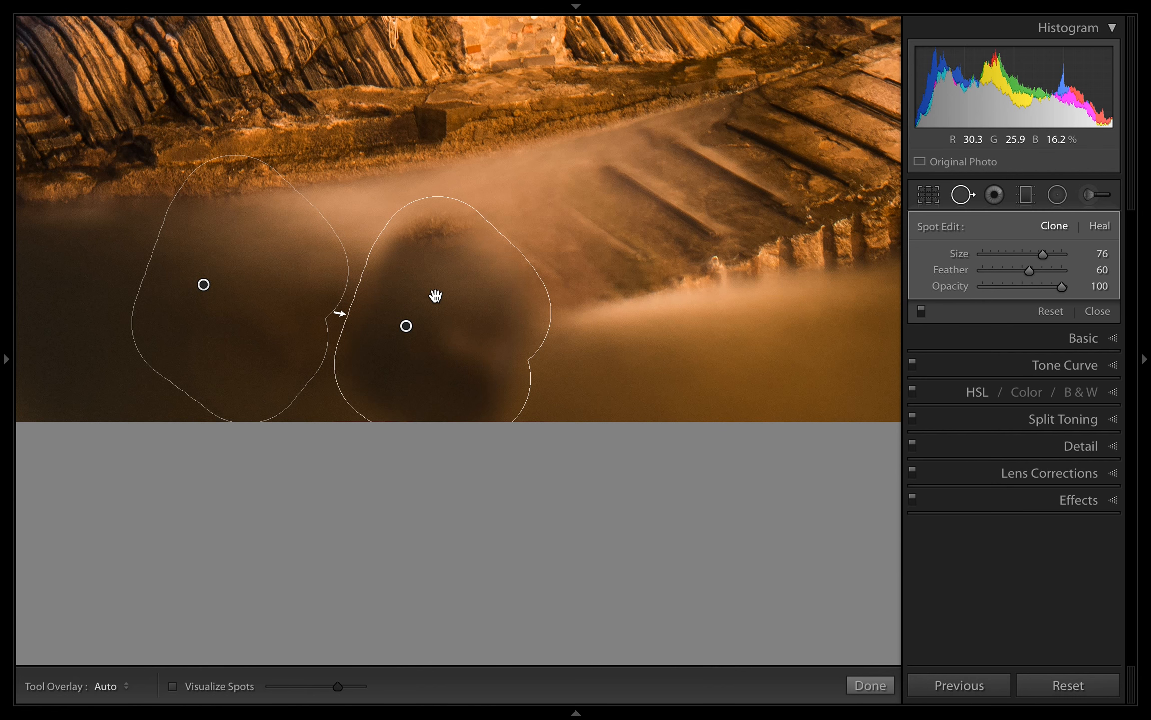
Step: Replace the water patch's clone stroke with heal strokes over the patch and its right edge, at size 76 and feather 60
key(Delete)
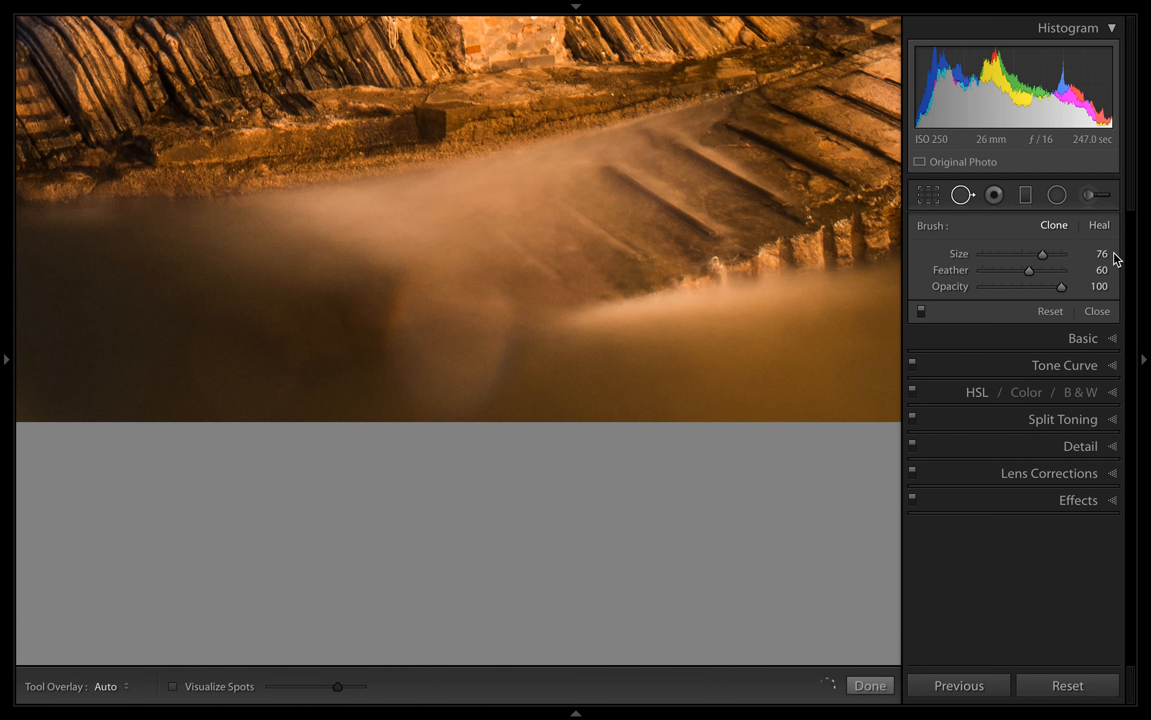
click(1107, 226)
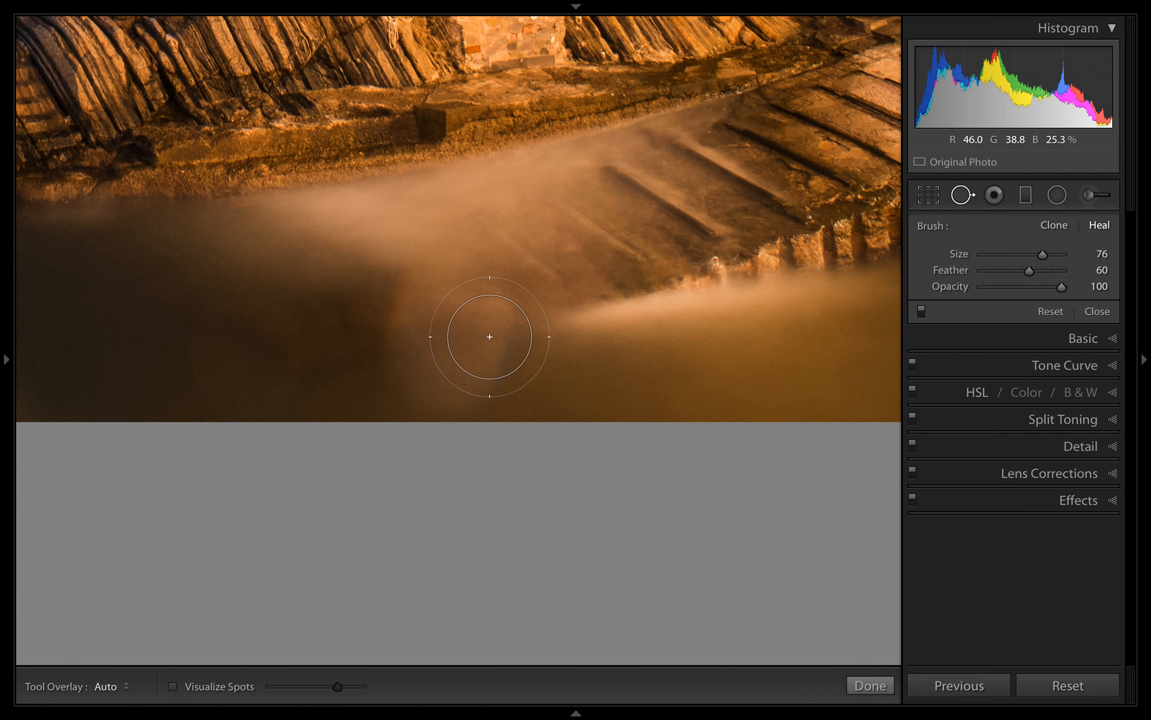
mouse_move(474, 310)
mouse_down()
mouse_move(425, 269)
mouse_move(402, 344)
mouse_up()
mouse_move(426, 400)
mouse_down()
mouse_move(457, 380)
mouse_move(468, 337)
mouse_up()
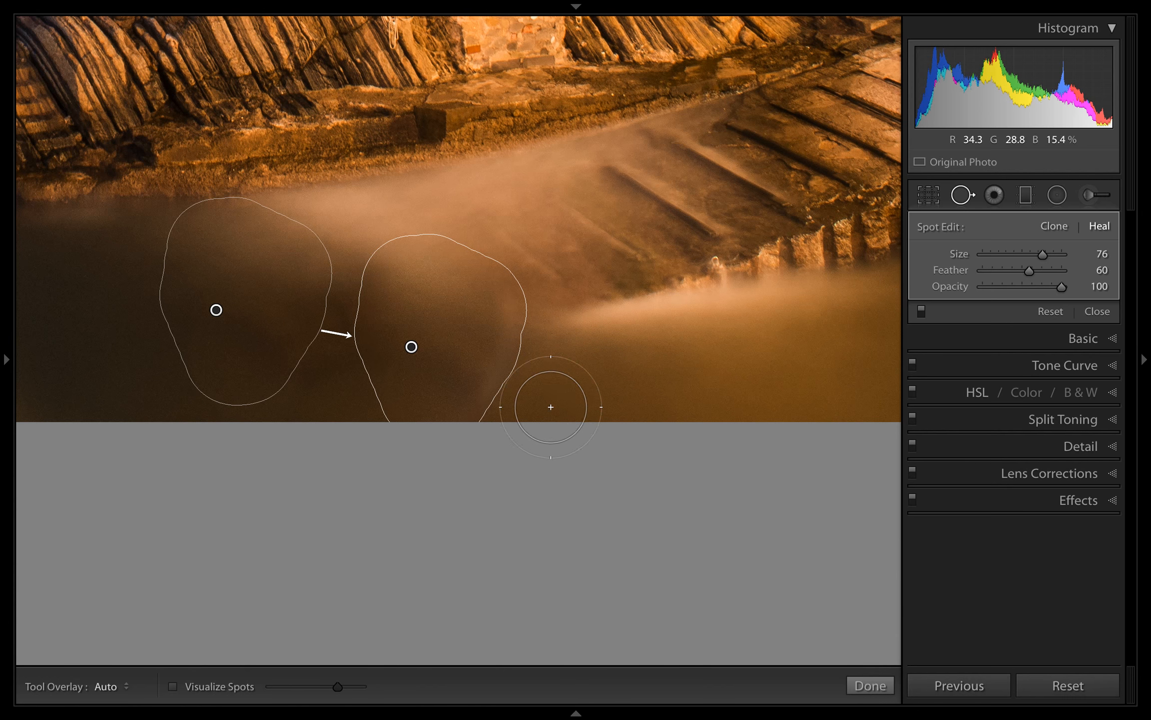
drag(502, 413, 501, 308)
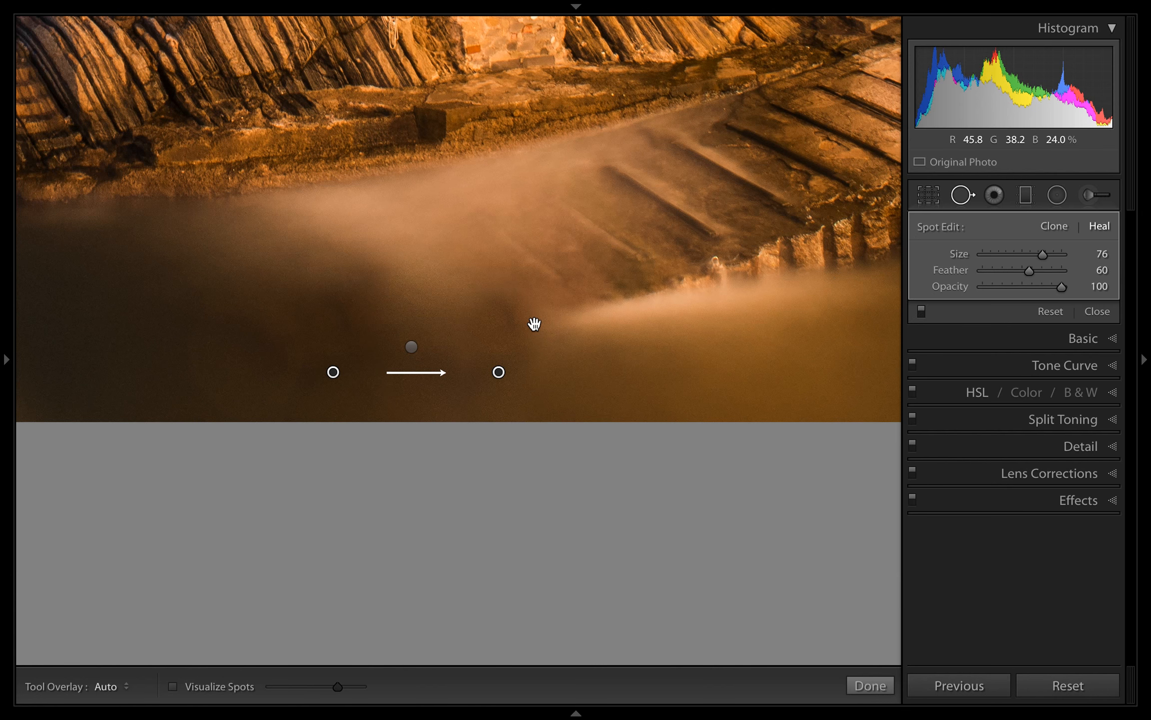
Step: Compare the whole photo with the spot removal edits switched off and on, leaving them on
key(z)
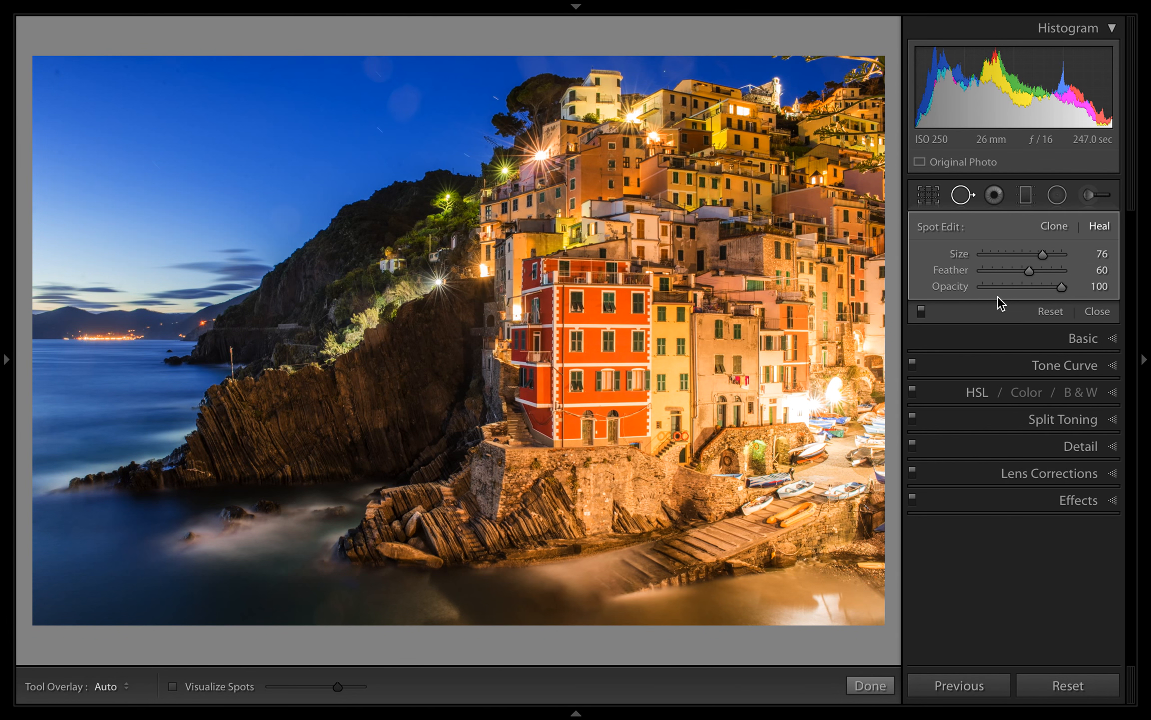
click(921, 312)
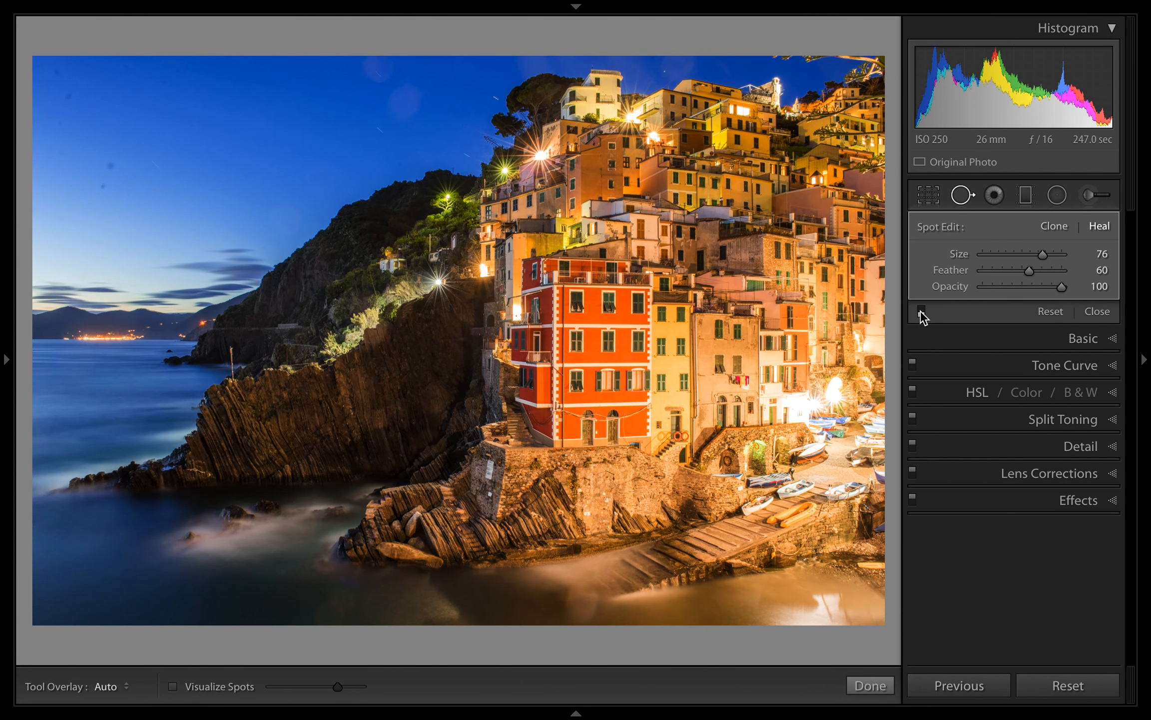
click(921, 312)
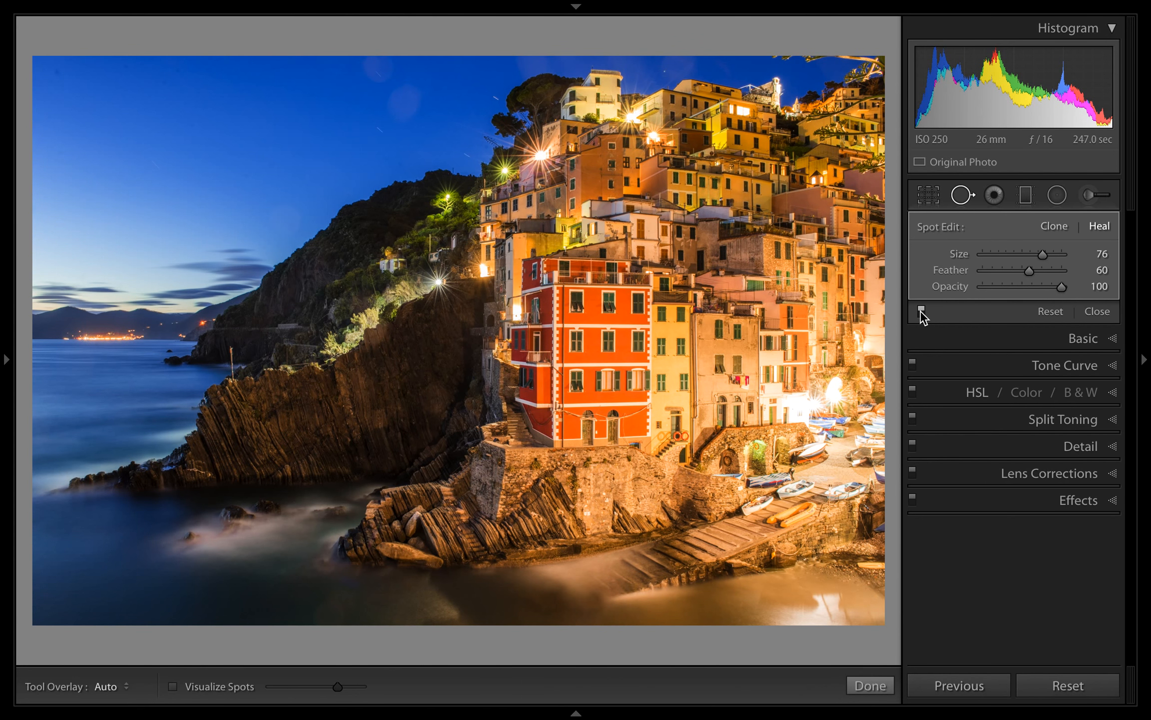
click(921, 312)
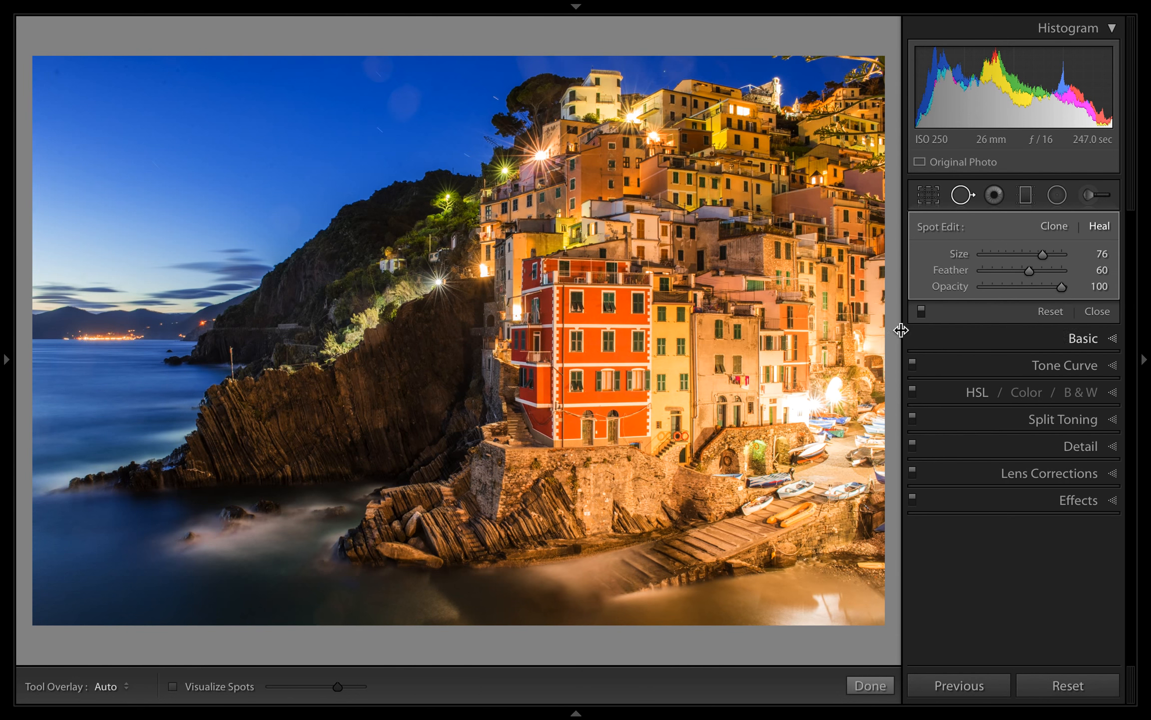